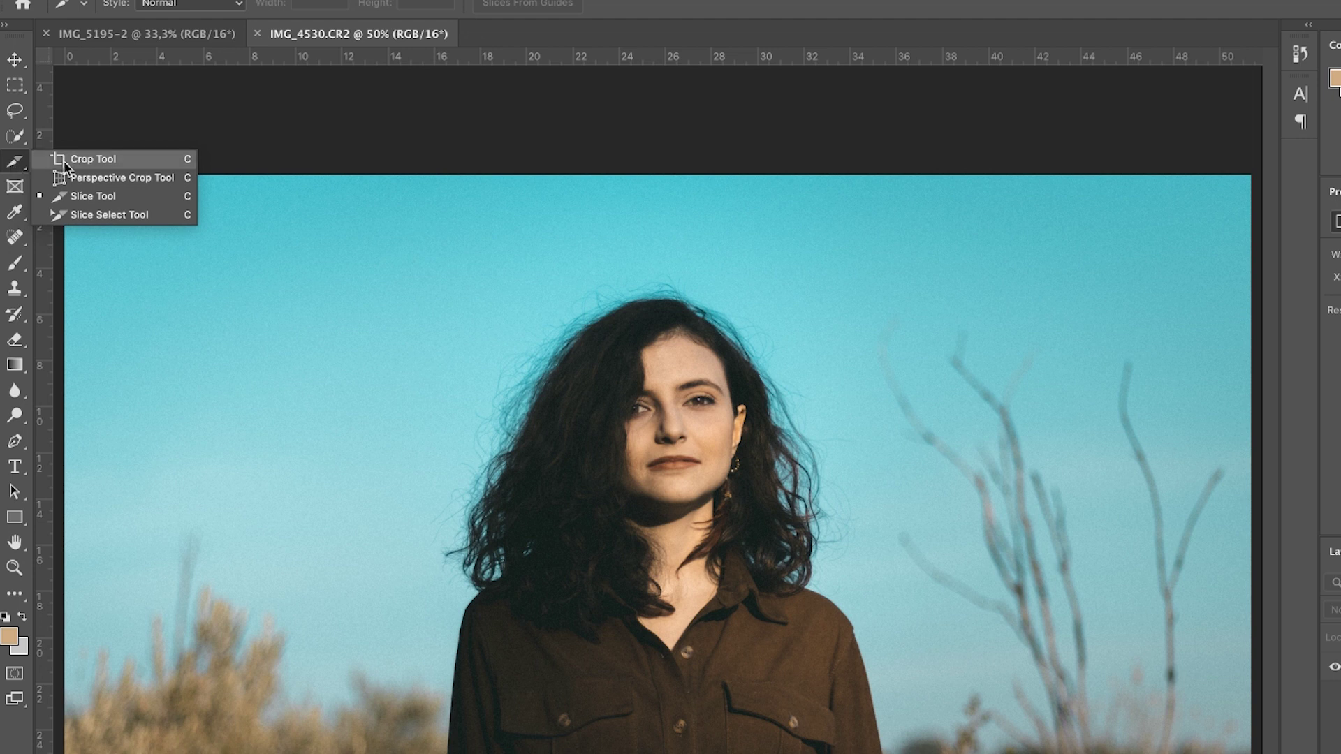
Step: Crop the blue-sky portrait at a 2:1 ratio, resizing and repositioning the frame before applying
left_click(64, 160)
left_click(236, 43)
type("2")
key("Tab")
type("1")
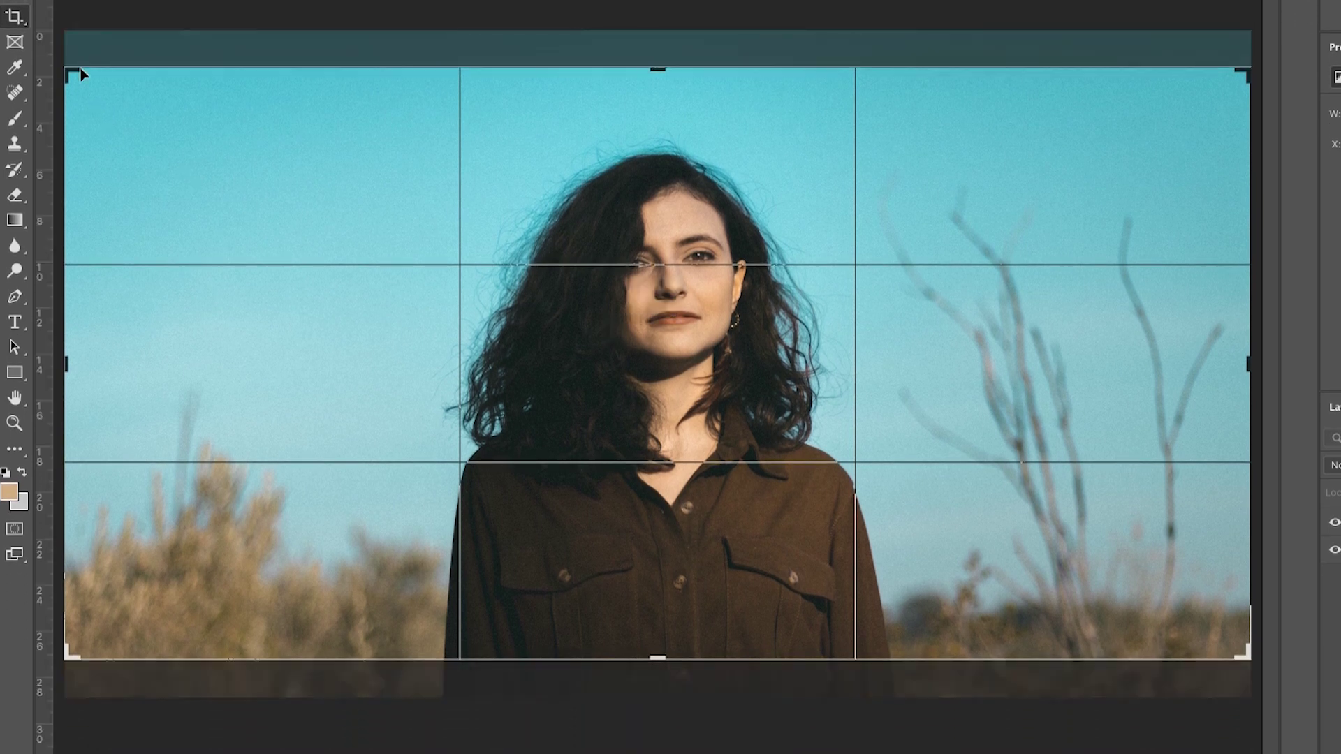
left_click_drag(72, 72, 108, 66)
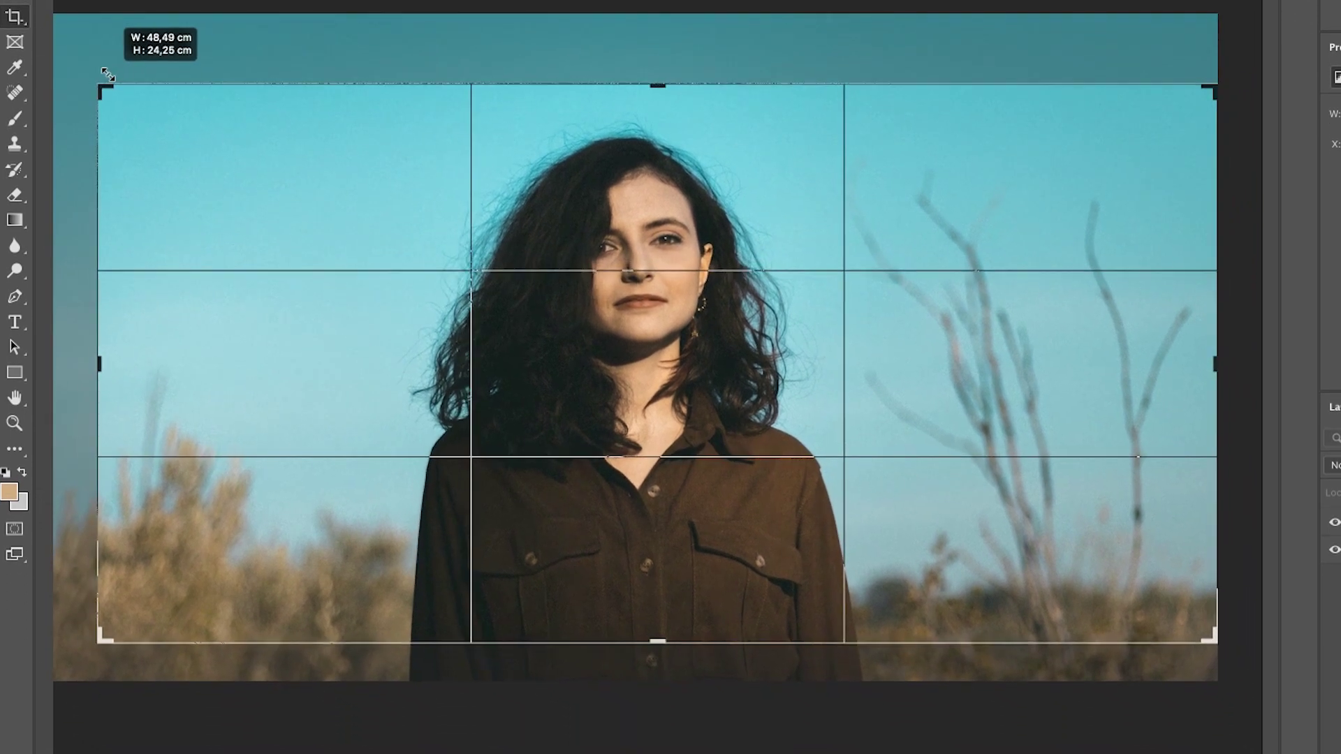
left_click_drag(559, 365, 563, 369)
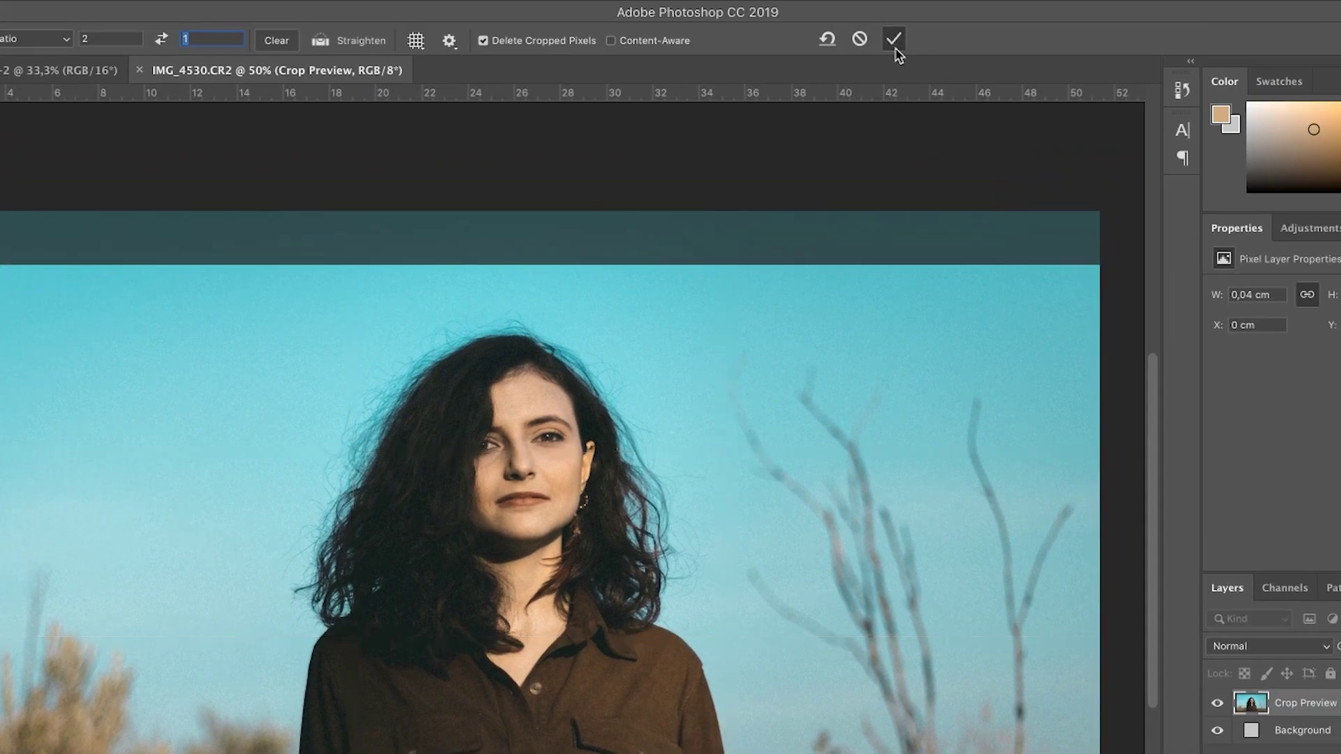
left_click(894, 40)
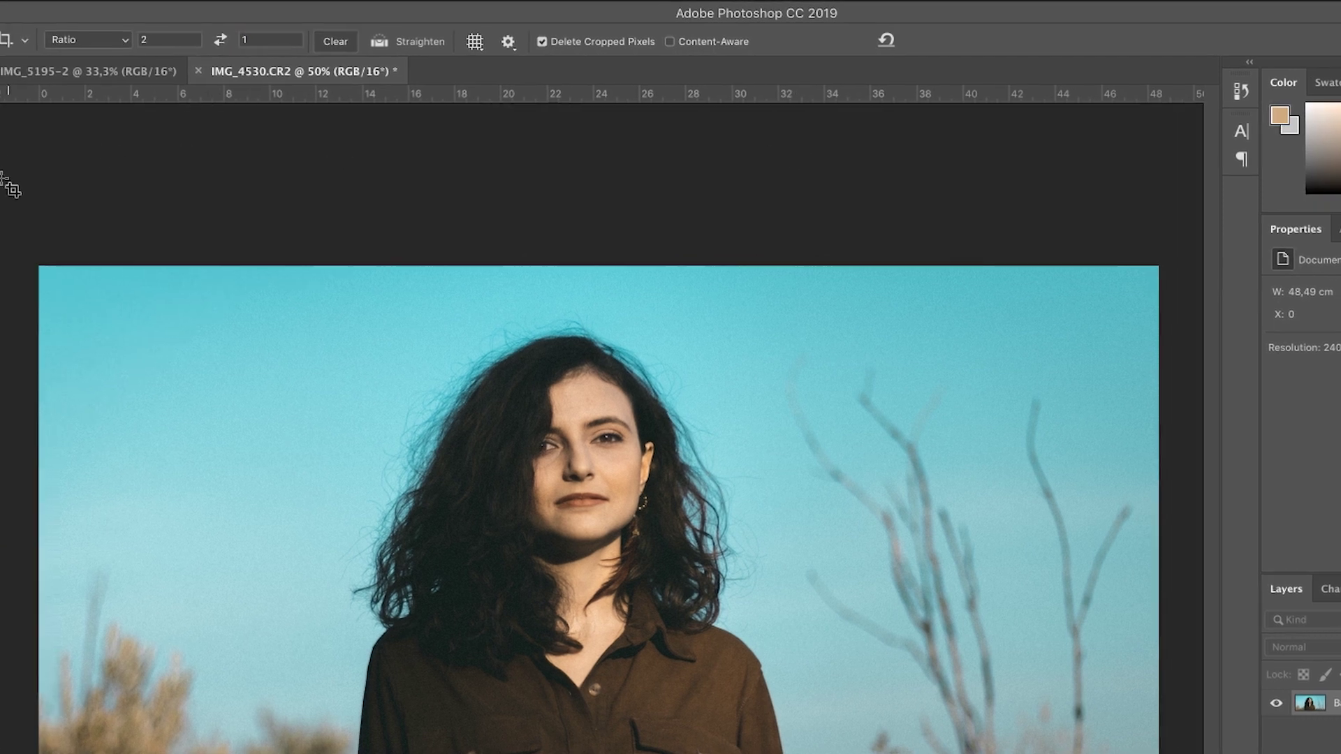
Step: Draw one slice covering the whole cropped photo with the Slice Tool
right_click(15, 200)
left_click(60, 238)
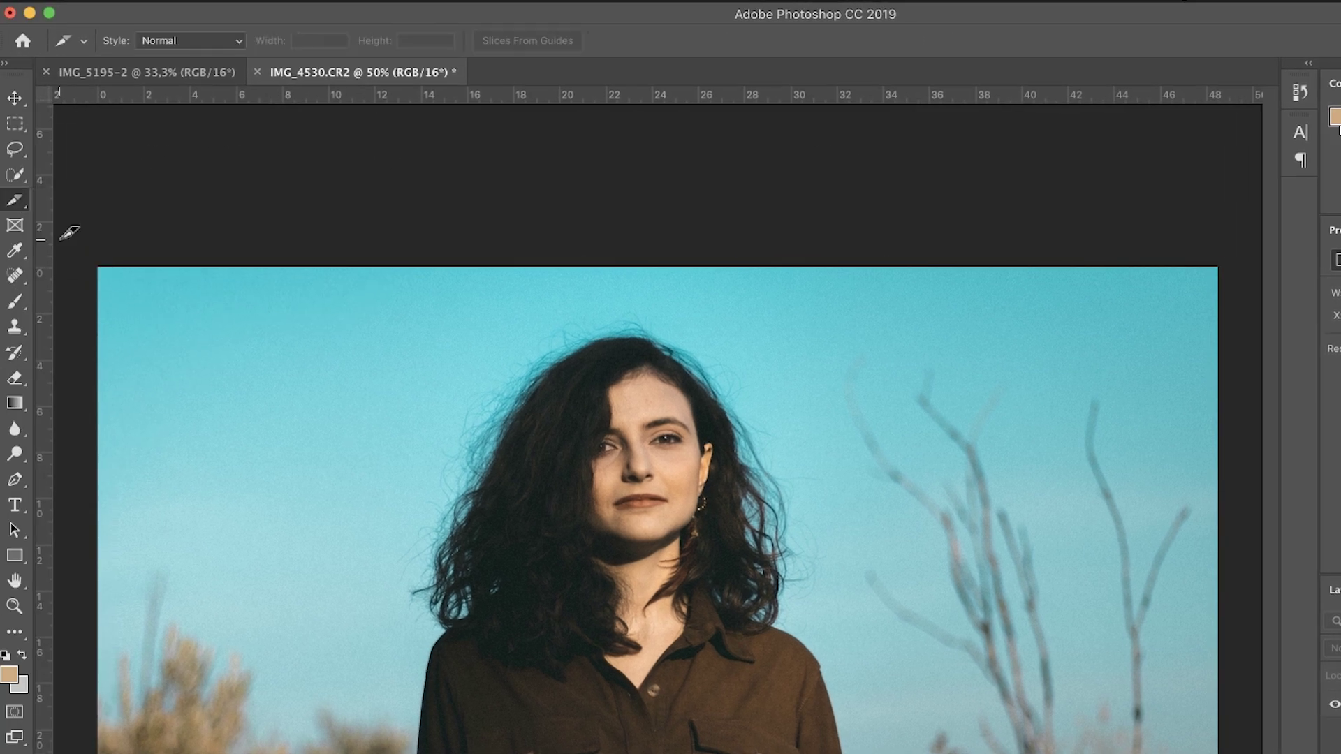
left_click_drag(69, 233, 1032, 735)
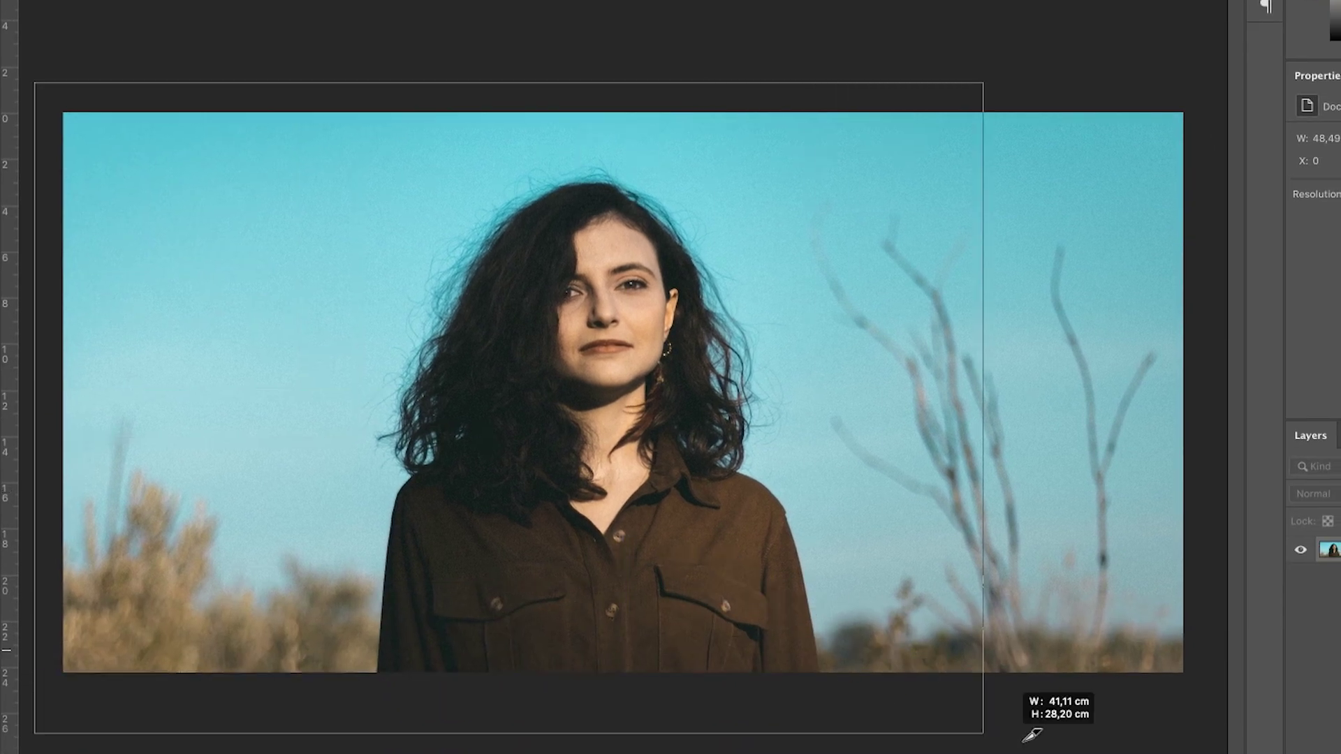
left_click_drag(1032, 735, 1210, 728)
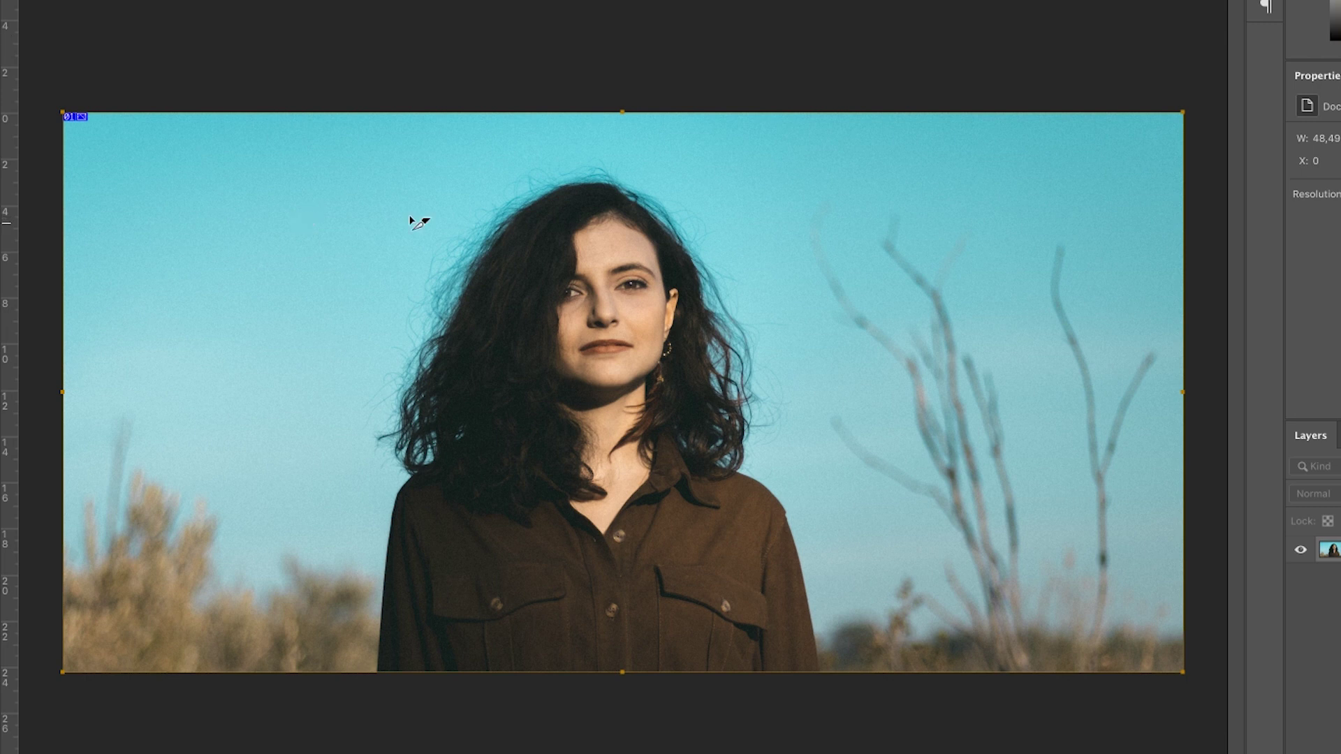
Step: Divide the slice vertically into 2 equal slices
right_click(164, 204)
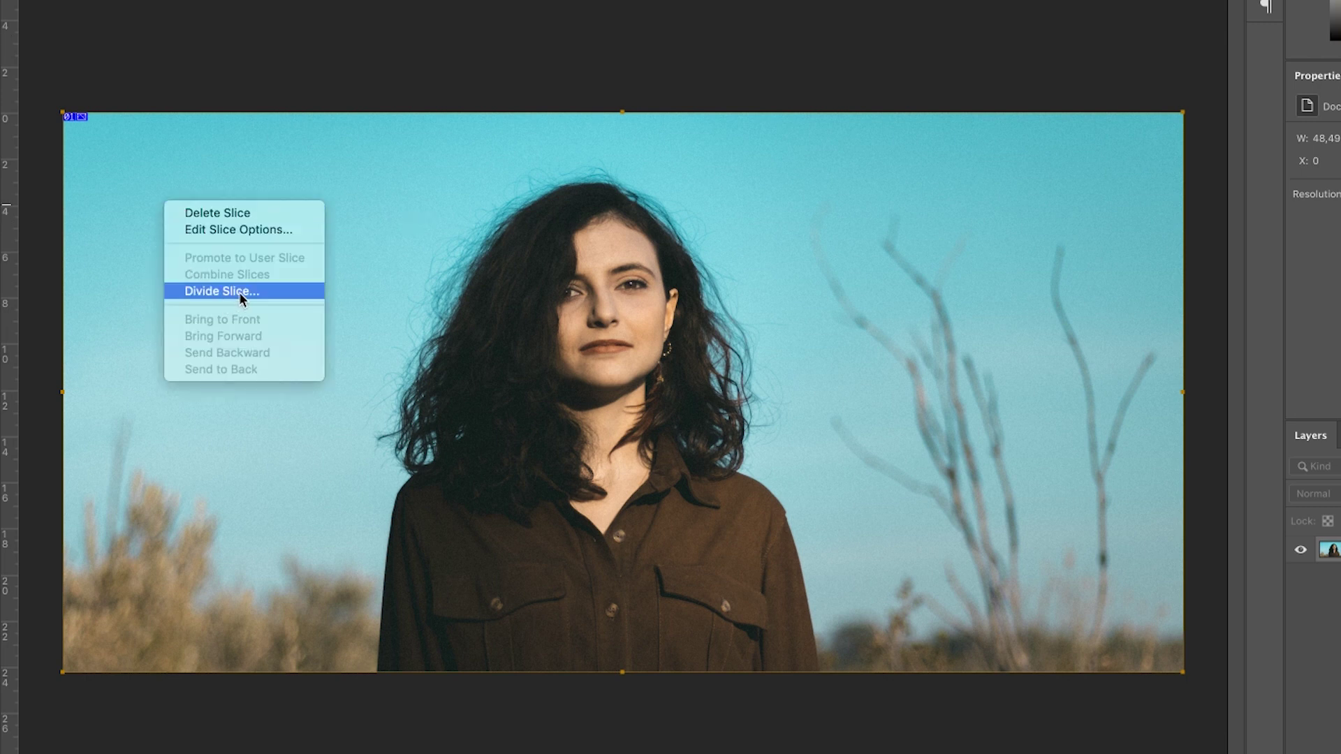
left_click(258, 292)
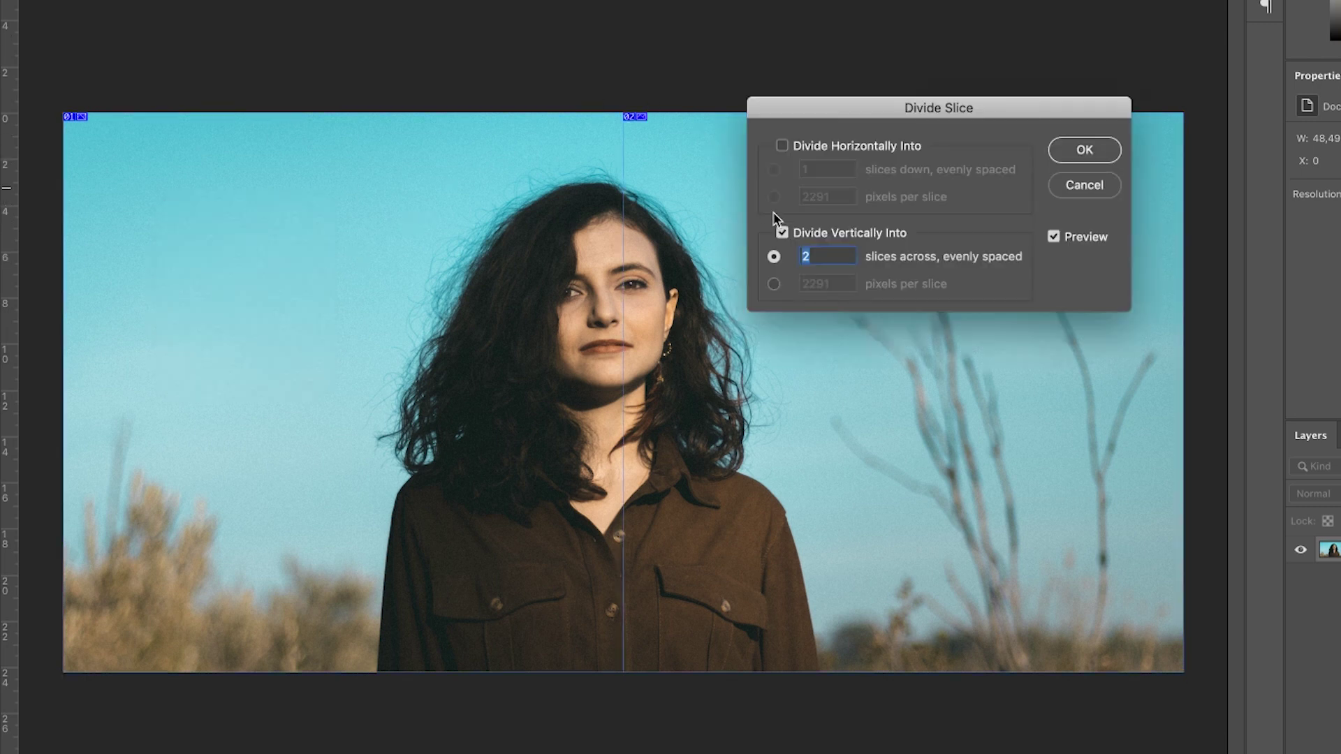
left_click(782, 233)
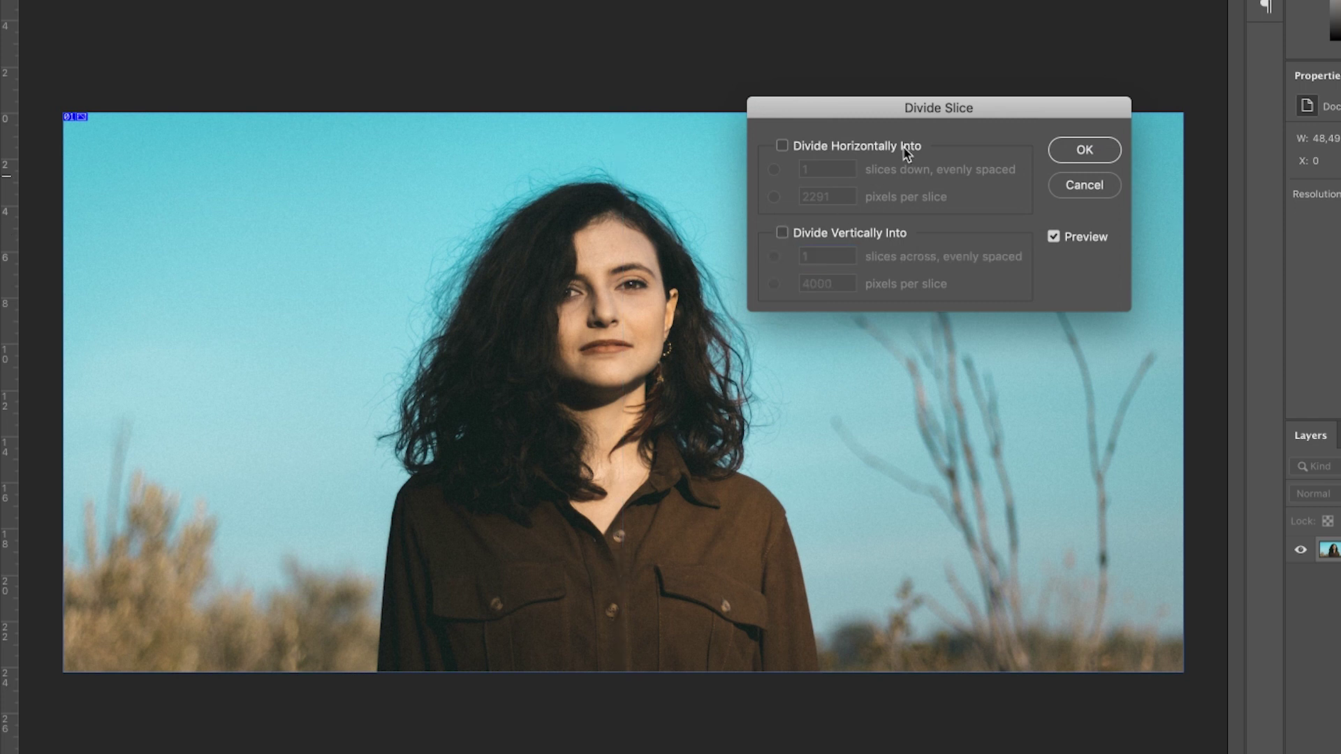
left_click(783, 235)
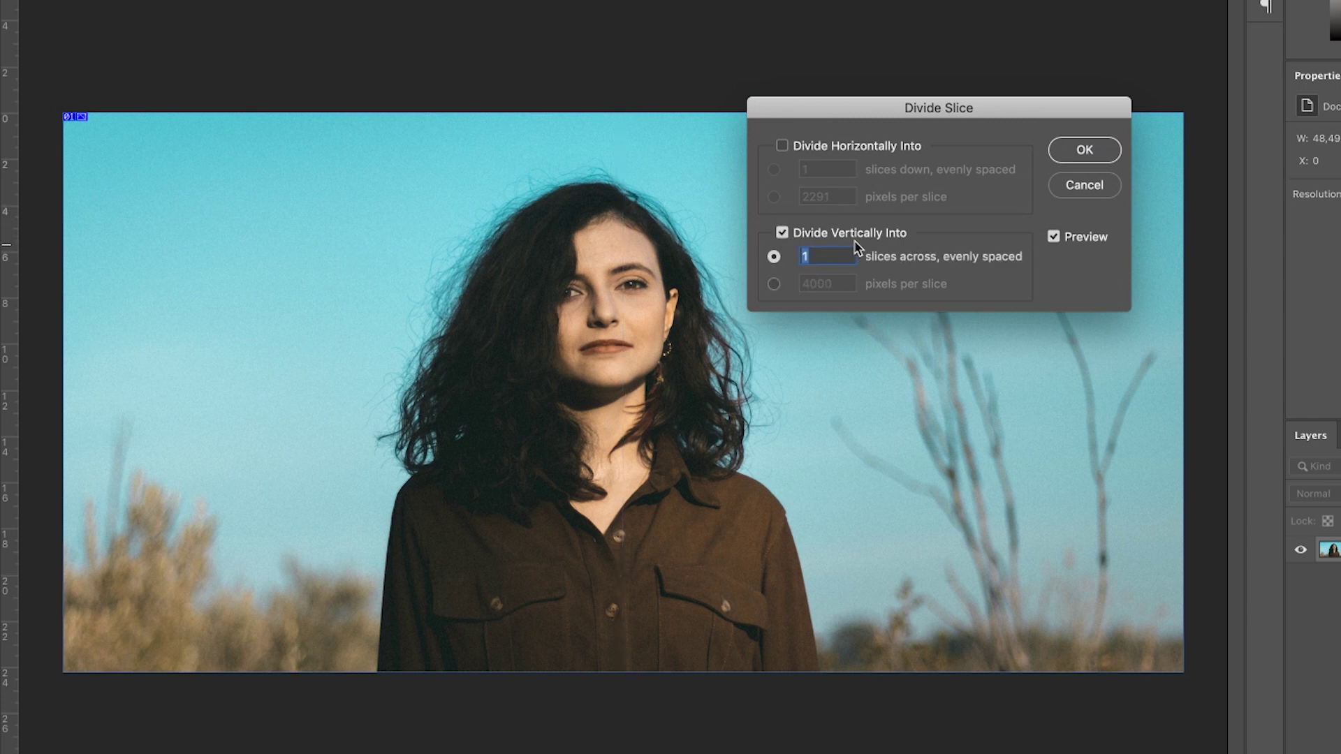
type("2")
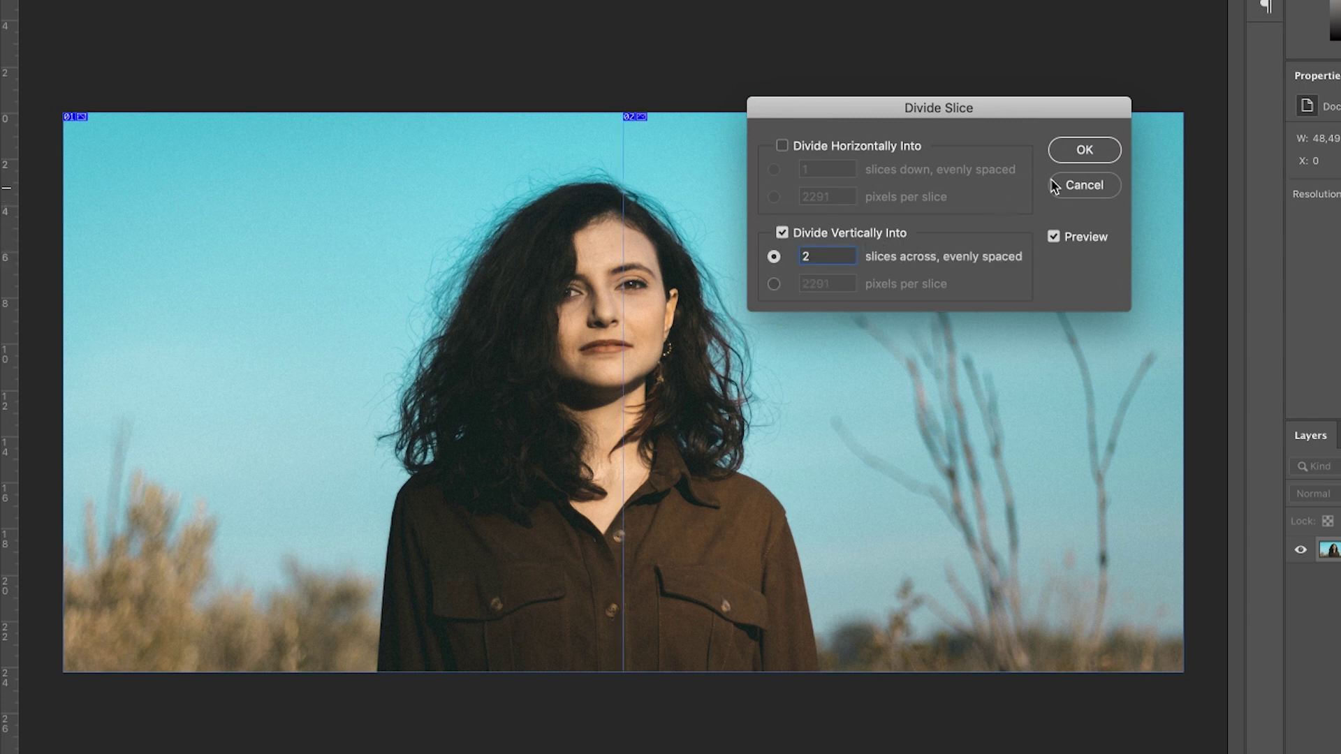
left_click(1076, 151)
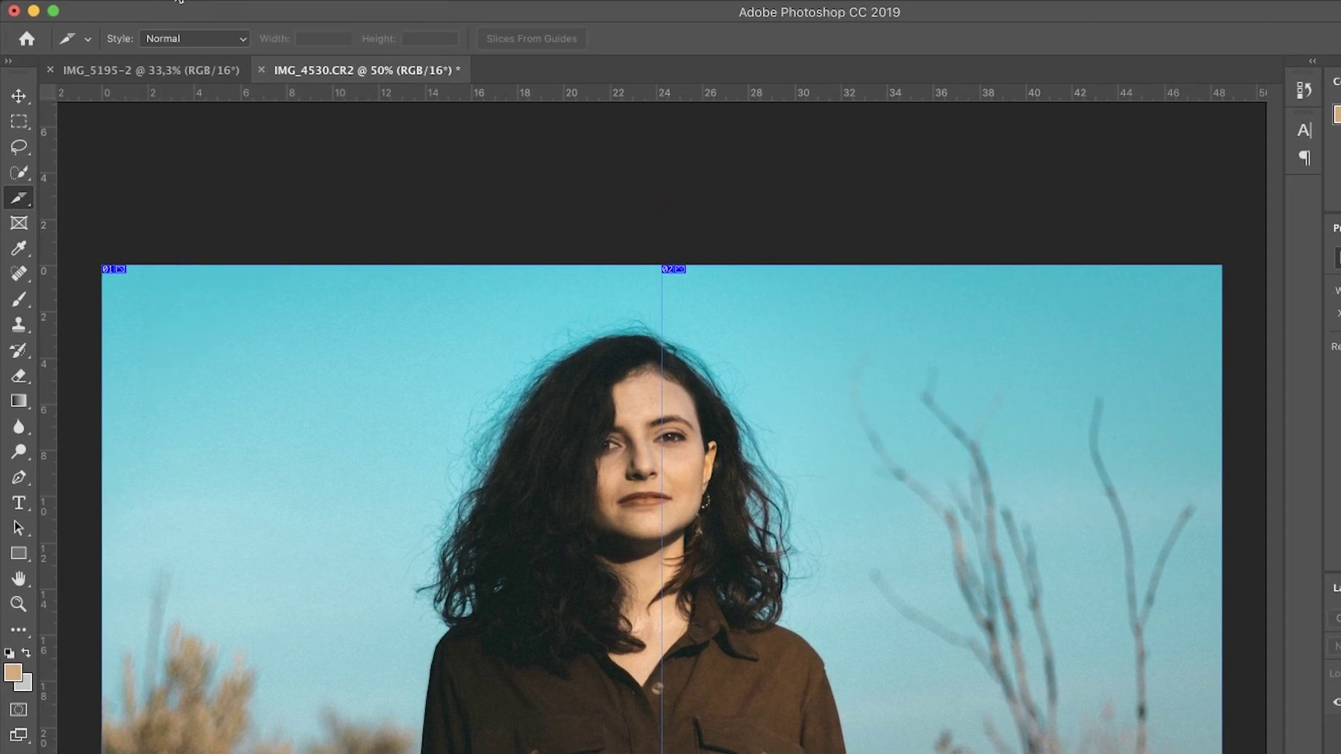
left_click(175, 2)
mouse_move(199, 239)
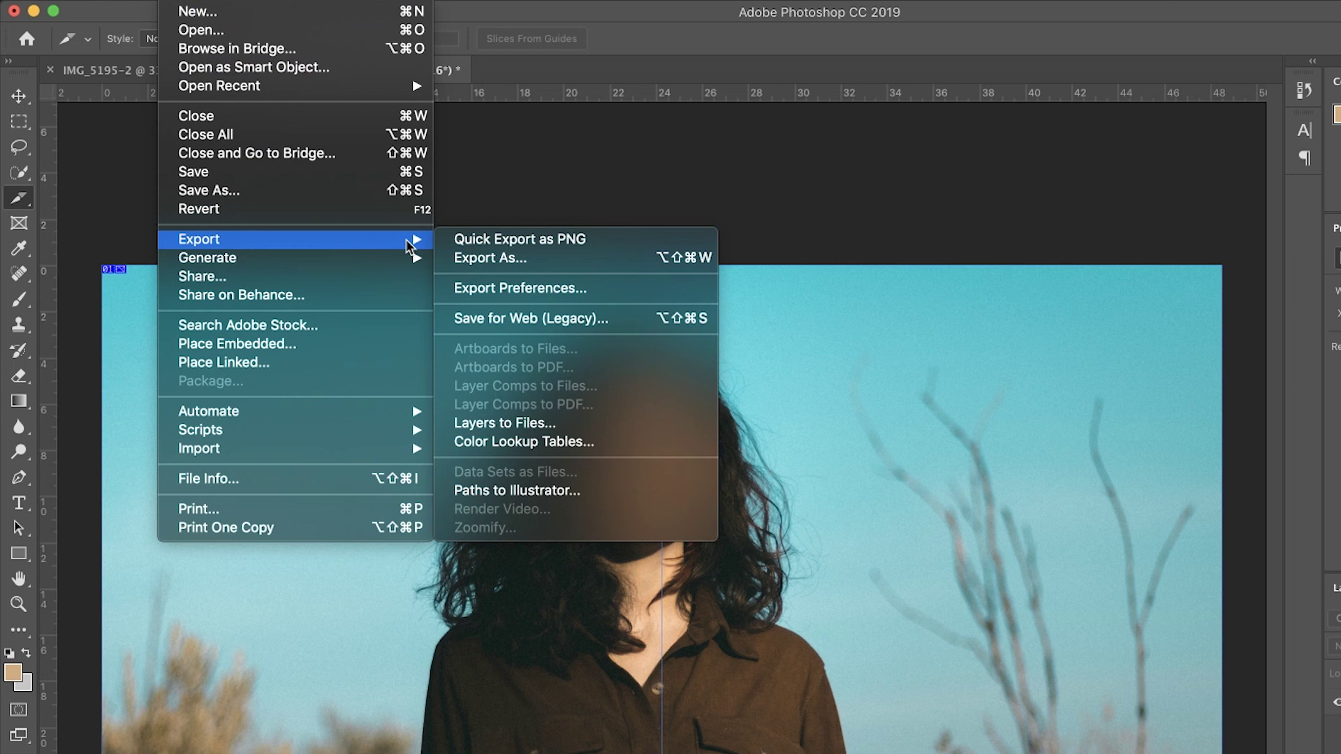
Step: Open Save for Web with a 25% preview and inspect the right and left slices
left_click(608, 320)
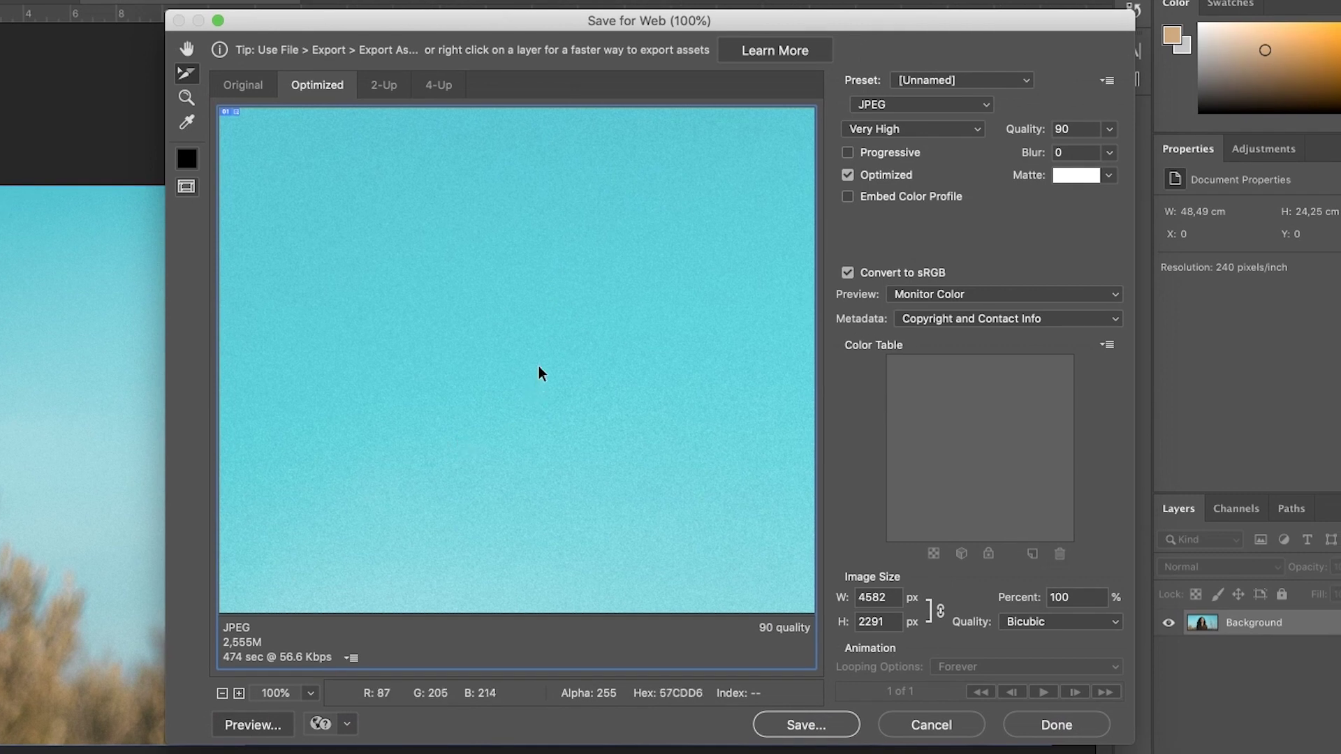
left_click(310, 693)
left_click(357, 592)
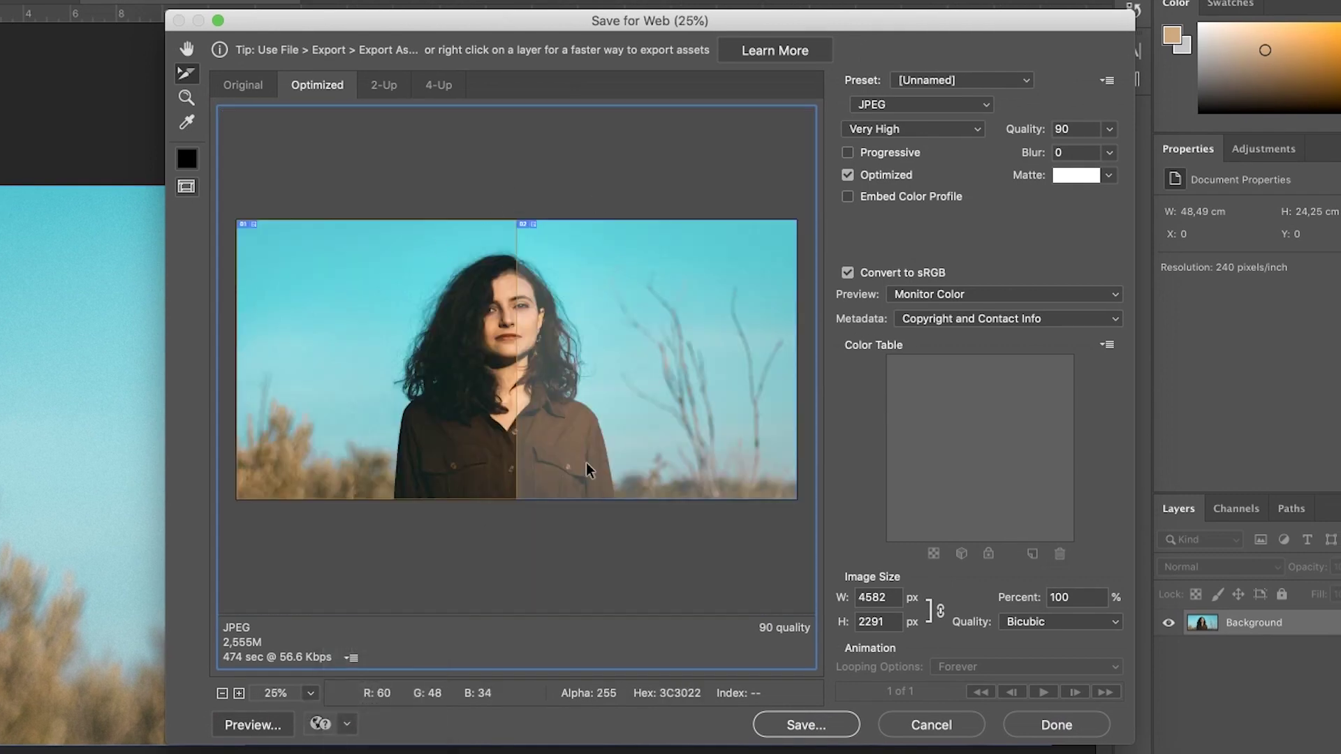
left_click(622, 374)
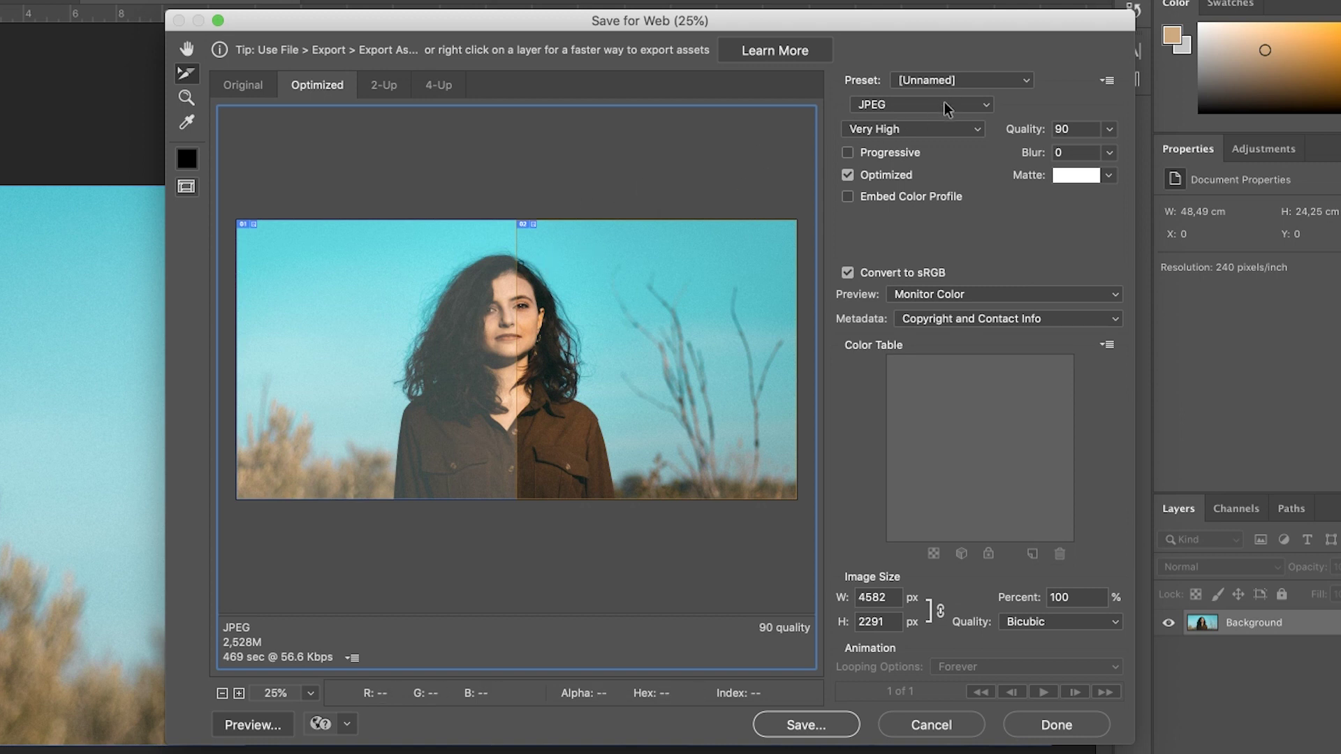
left_click(393, 311)
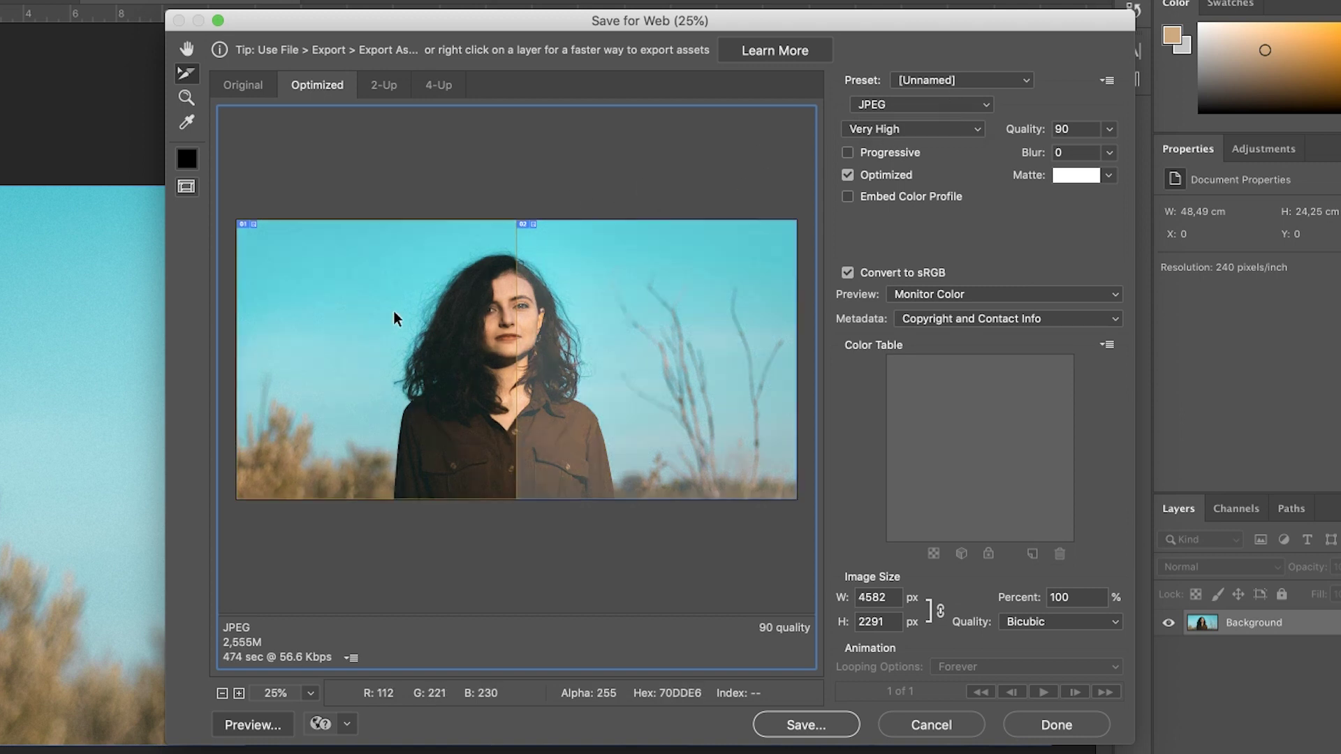
Step: Save all slices as JPEGs IMG_4530_01.jpg and IMG_4530_02.jpg in the Desktop images folder
left_click(803, 723)
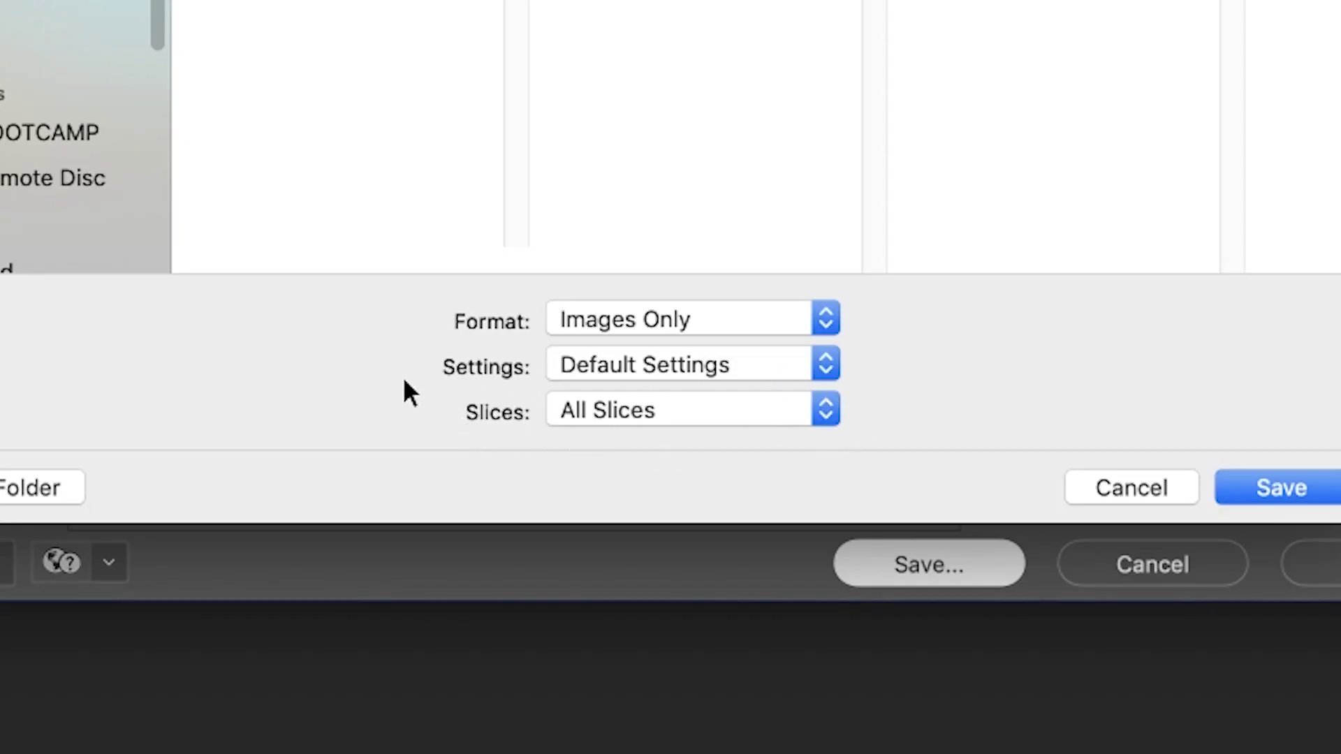
left_click(724, 412)
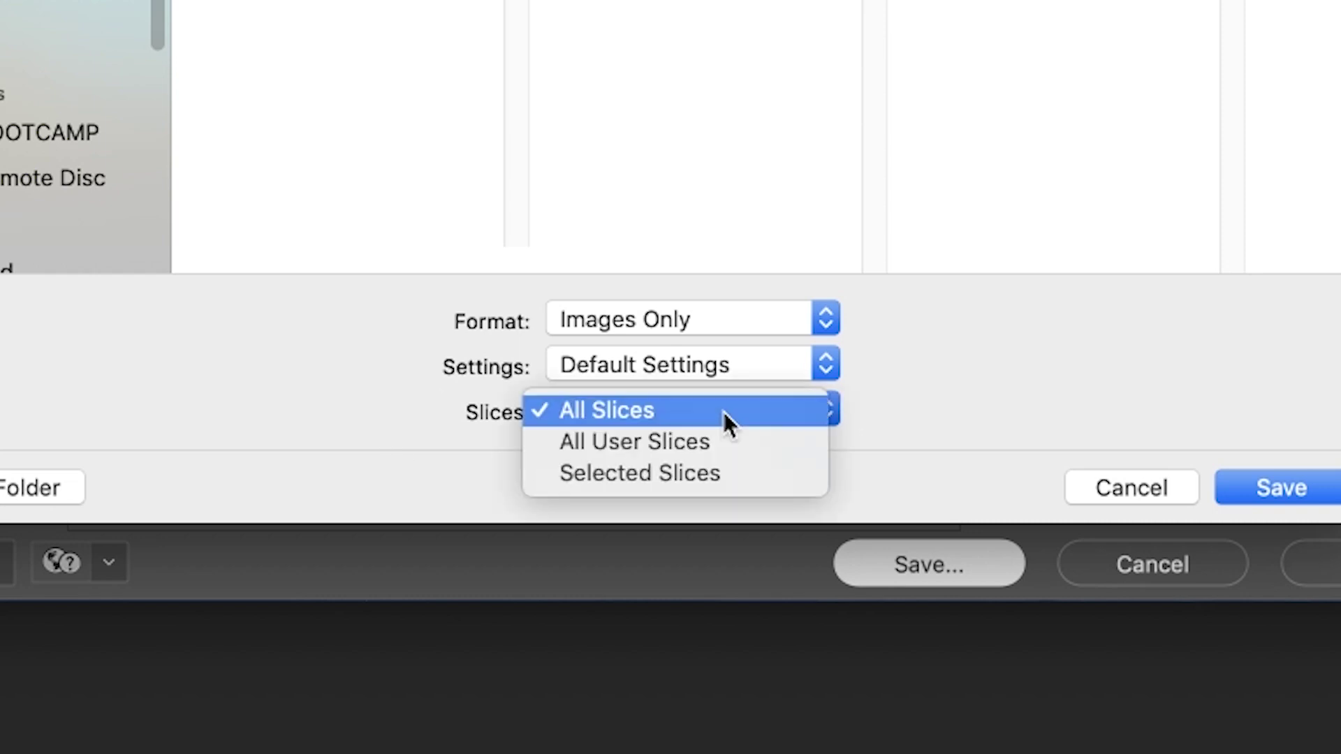
left_click(646, 410)
left_click(1265, 487)
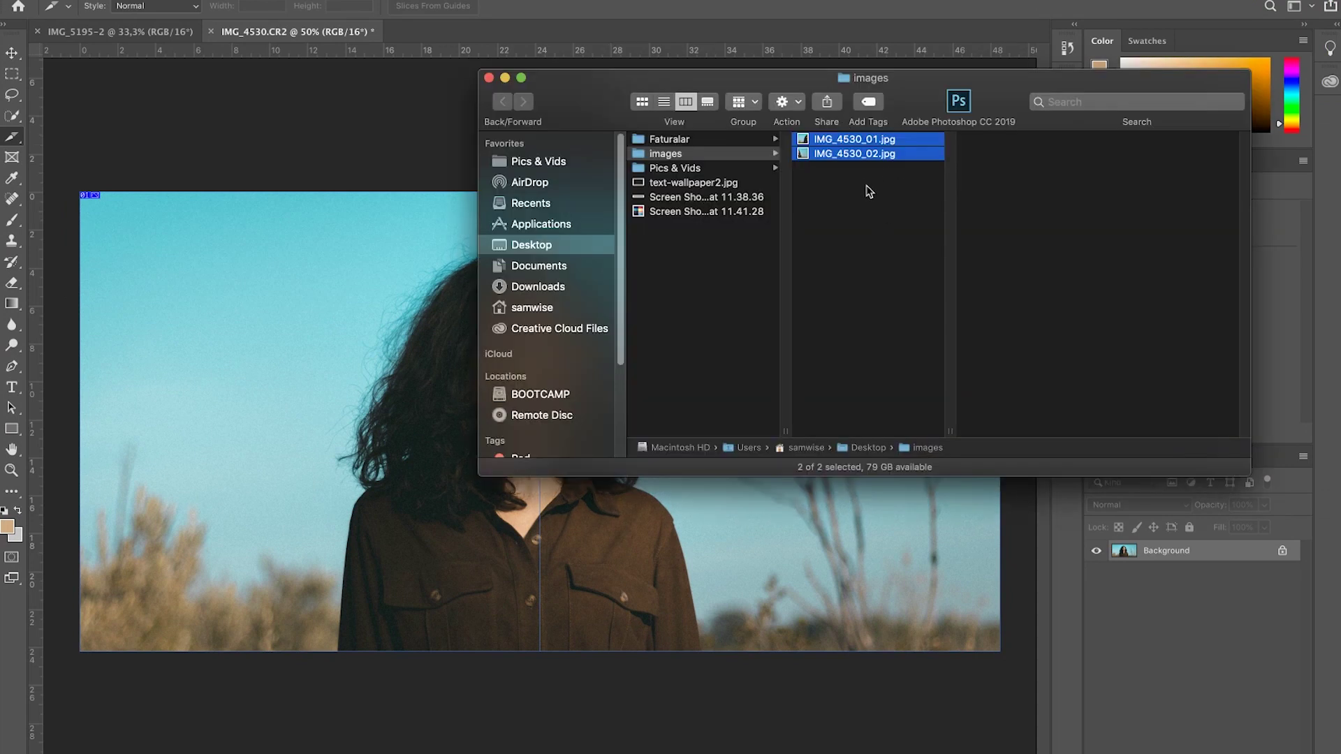
Step: In Finder, open the images folder, preview and select both exported slice JPEGs
left_click(869, 192)
left_click(875, 143)
left_click_drag(892, 199, 877, 136)
right_click(867, 151)
left_click(842, 204)
right_click(874, 151)
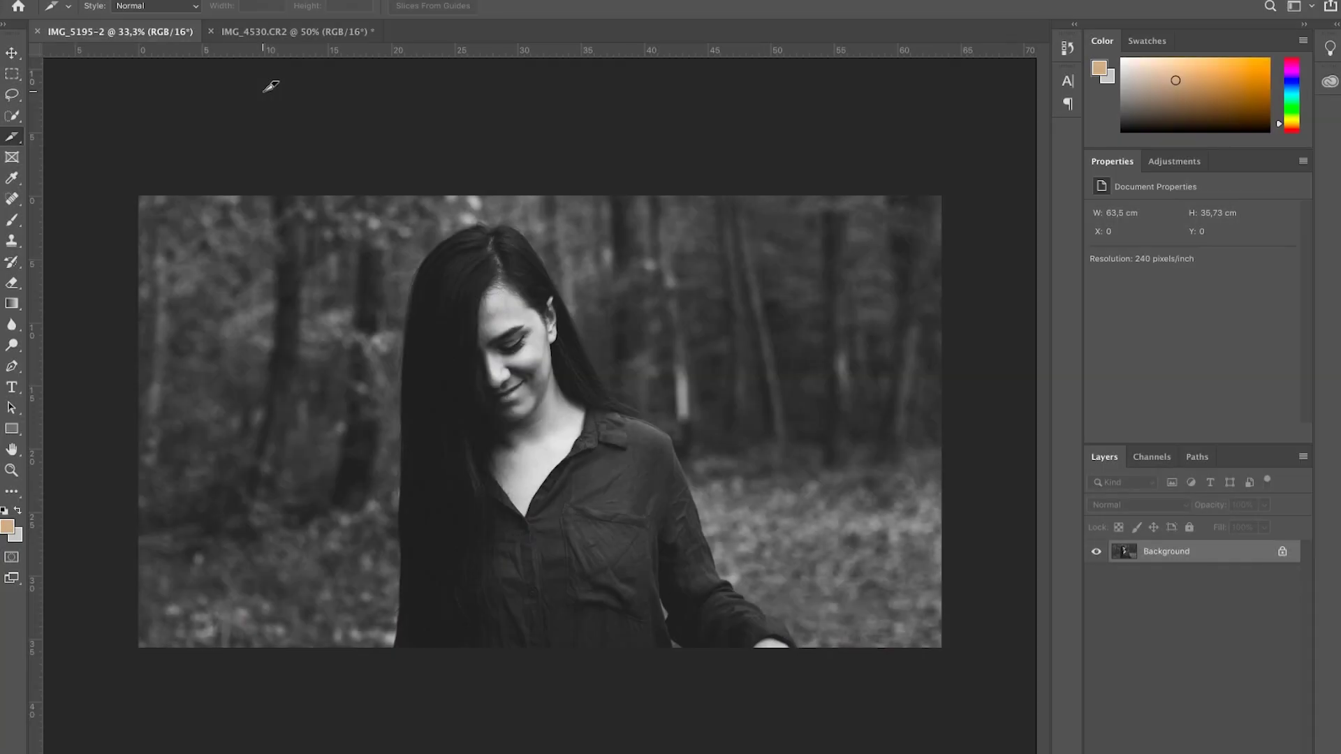
Step: Crop the black-and-white IMG_5195-2 portrait to a 2:1 frame of 63.5 × 31.75 cm
left_click_drag(12, 164, 73, 166)
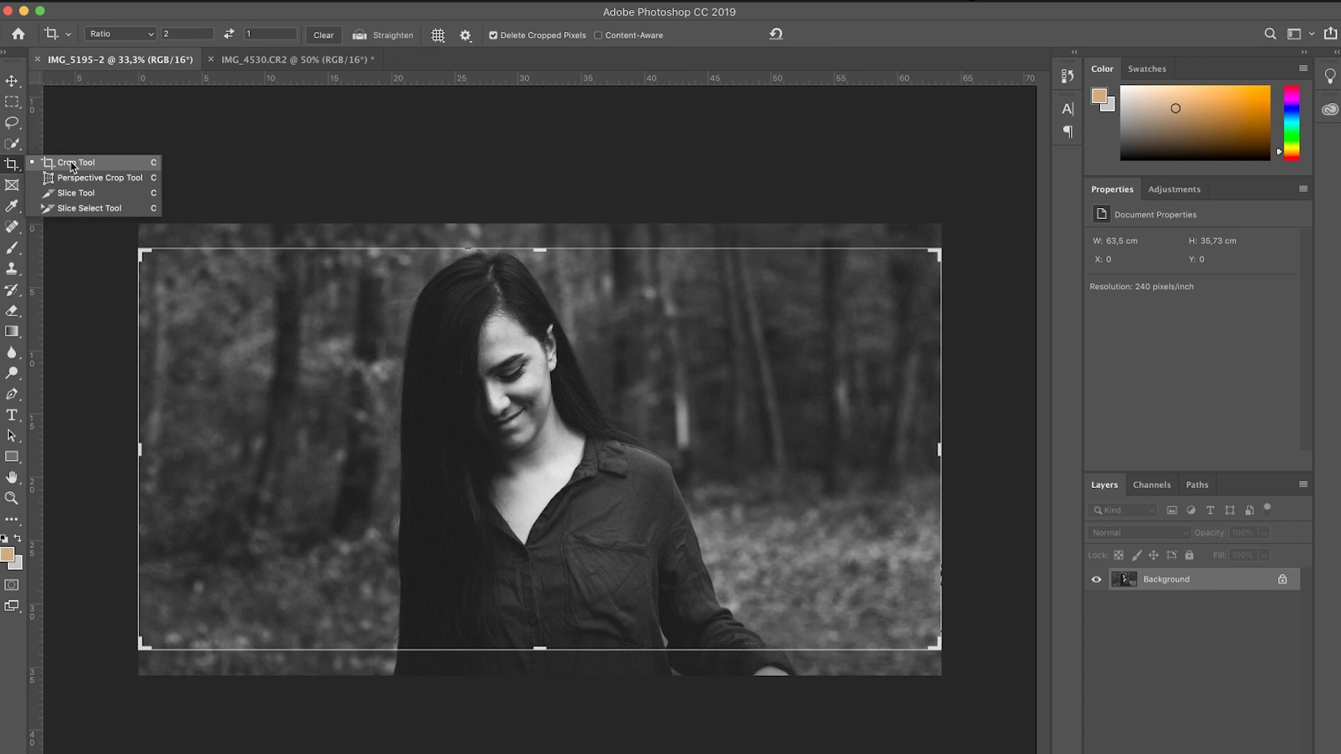
left_click(183, 33)
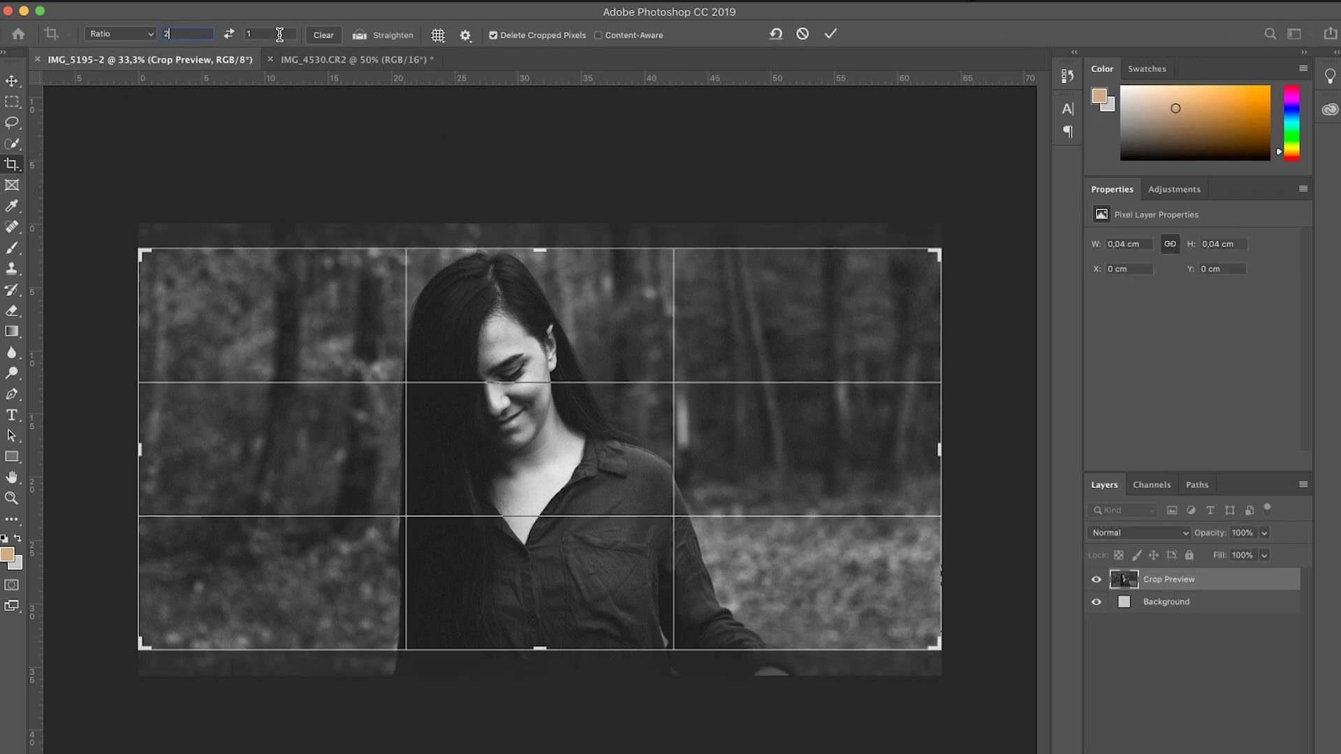
left_click_drag(546, 426, 557, 433)
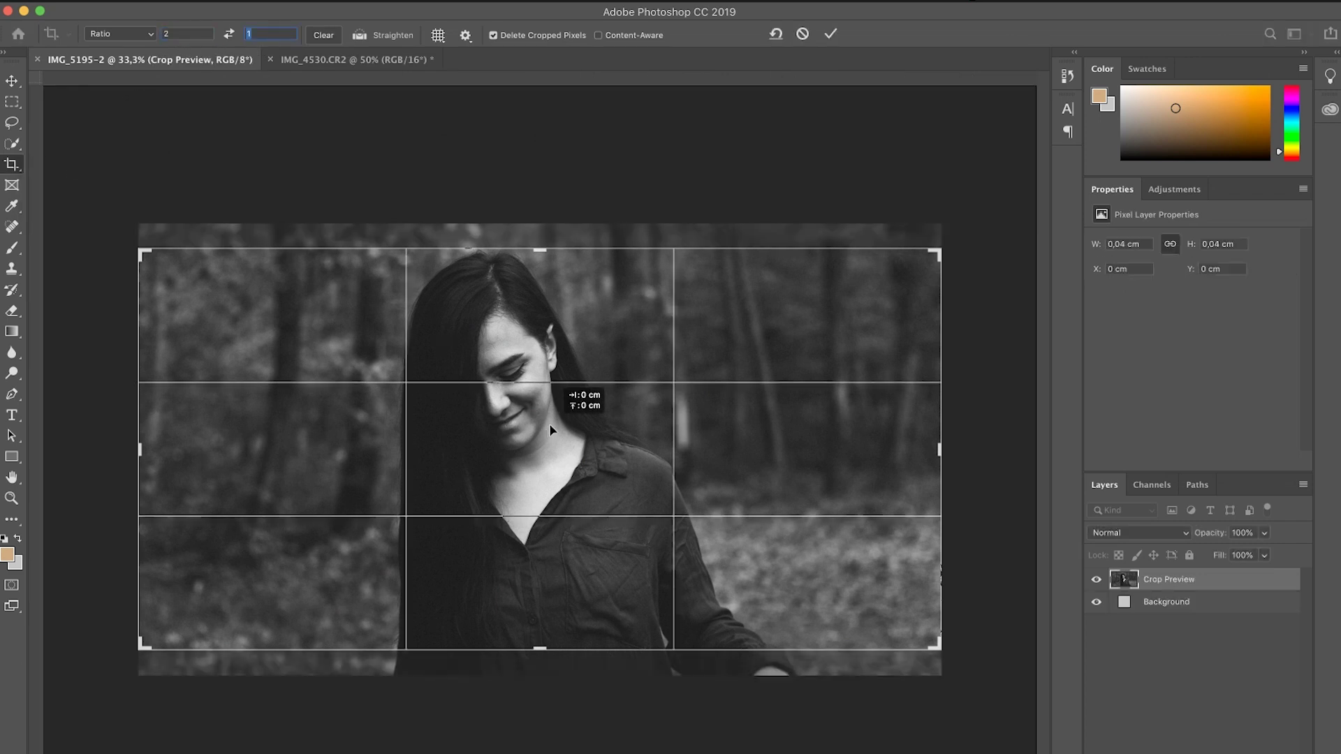
key("Return")
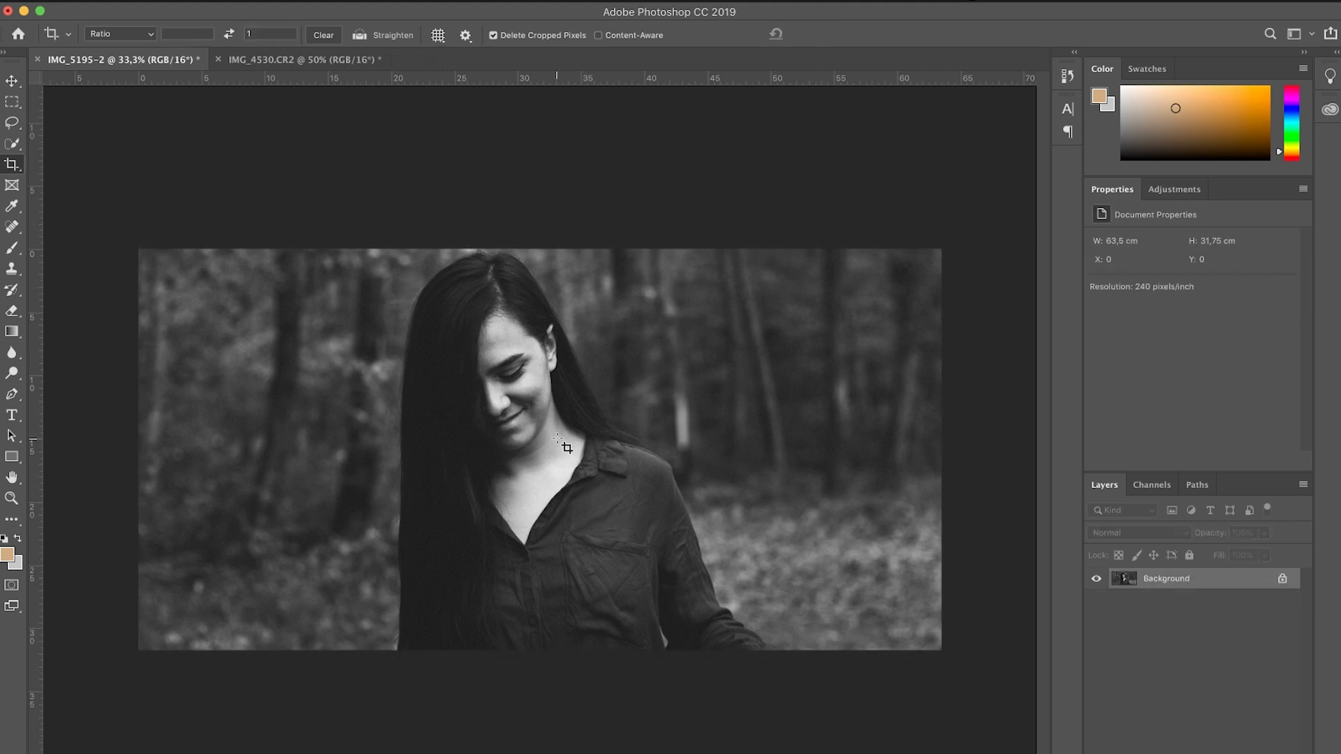
right_click(12, 164)
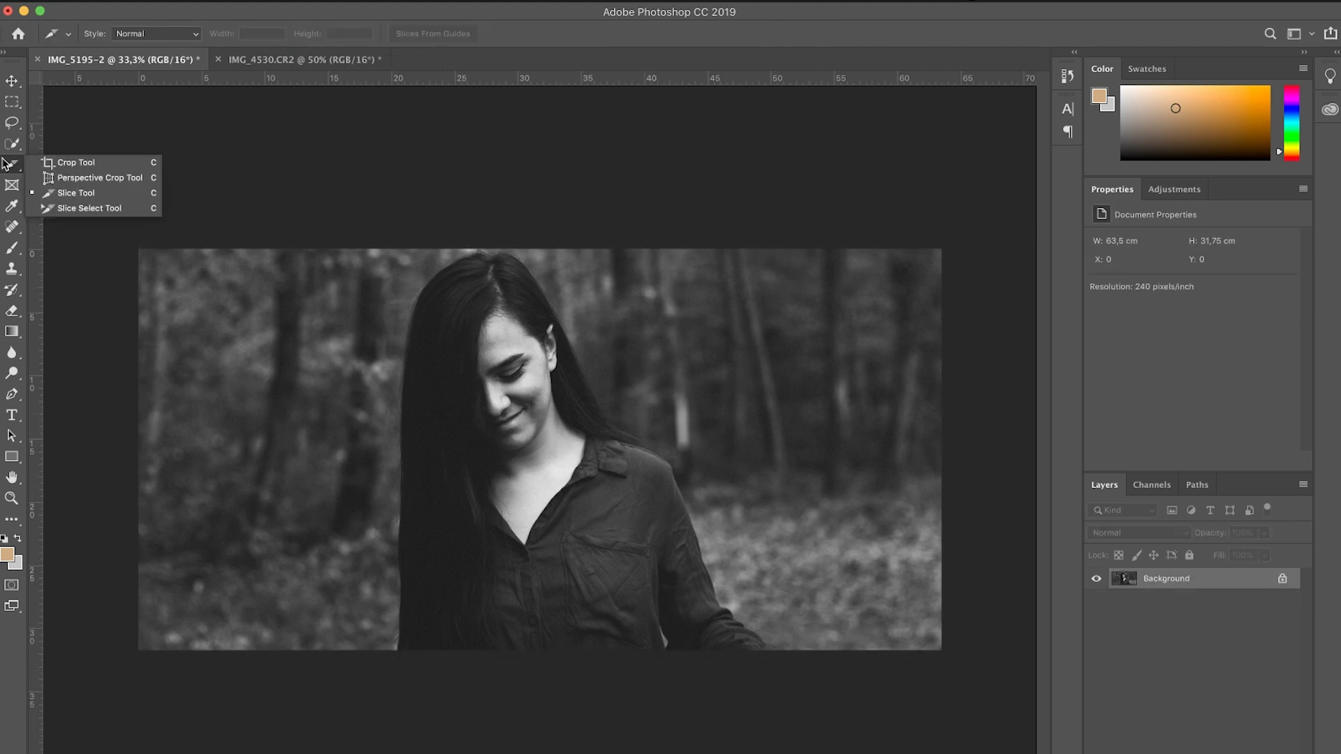
Step: Draw a slice over the whole black-and-white photo and divide it vertically into 2
left_click(81, 194)
left_click_drag(114, 230, 992, 695)
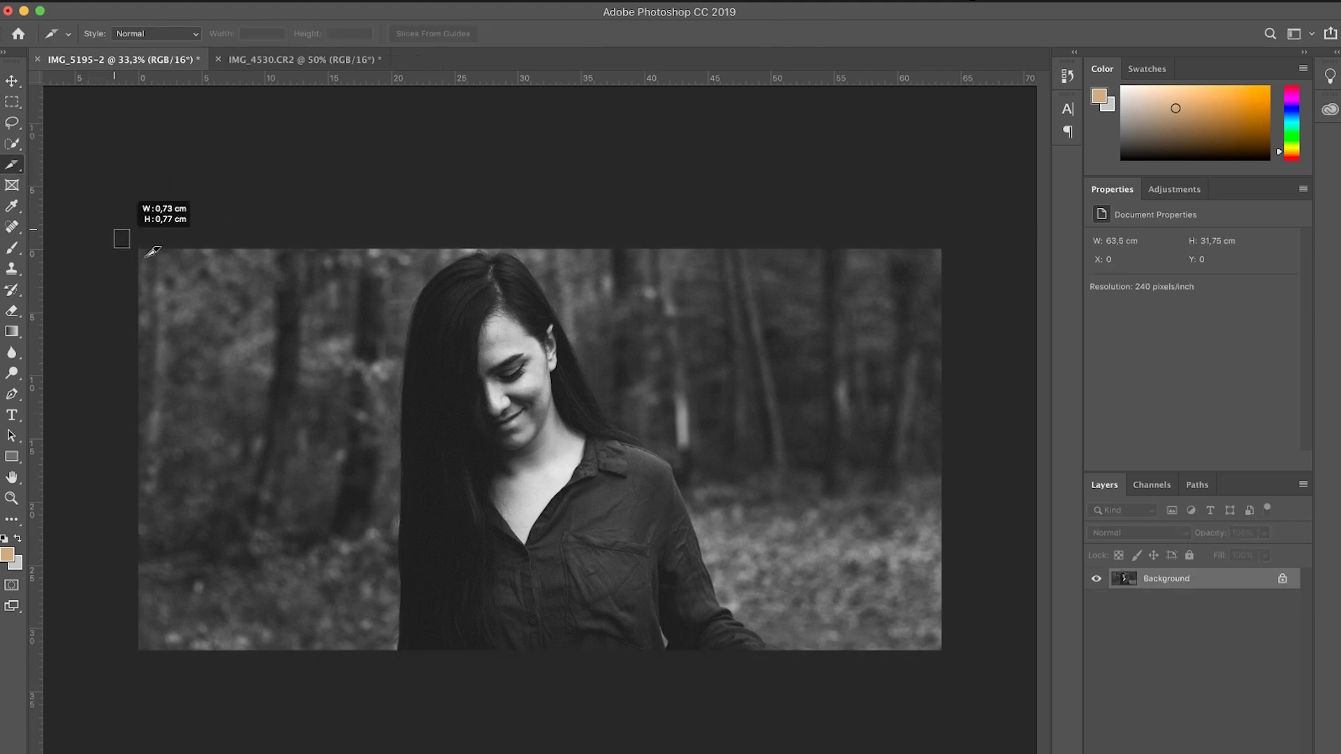
left_click_drag(997, 690, 995, 691)
right_click(322, 331)
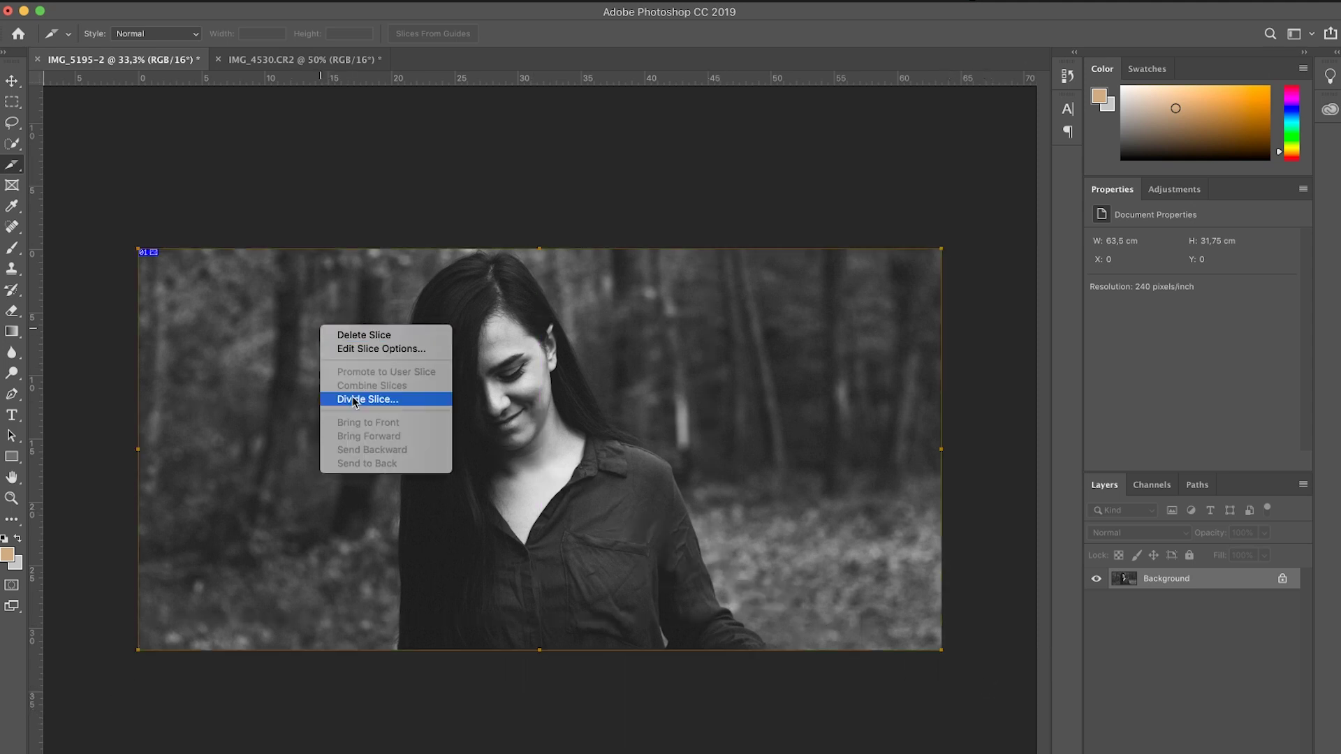
left_click(356, 399)
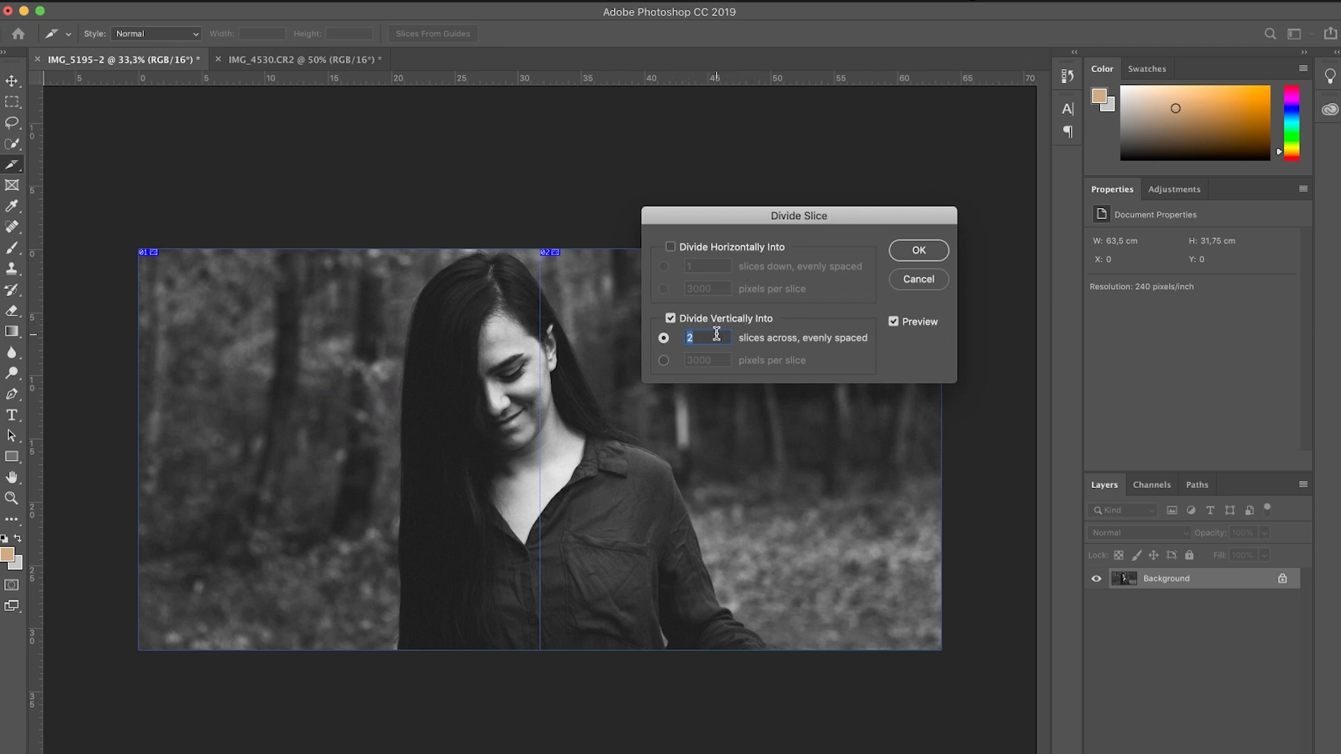
left_click(919, 251)
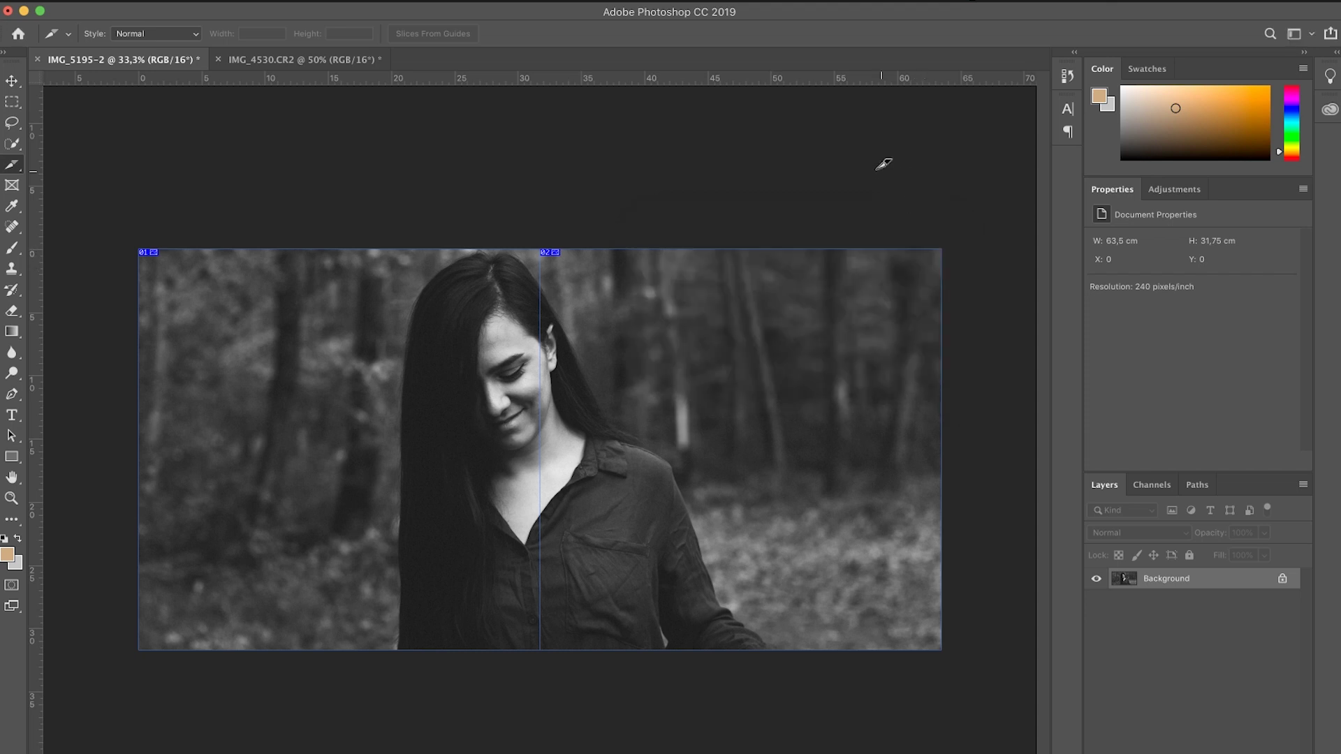
left_click(143, 2)
mouse_move(159, 198)
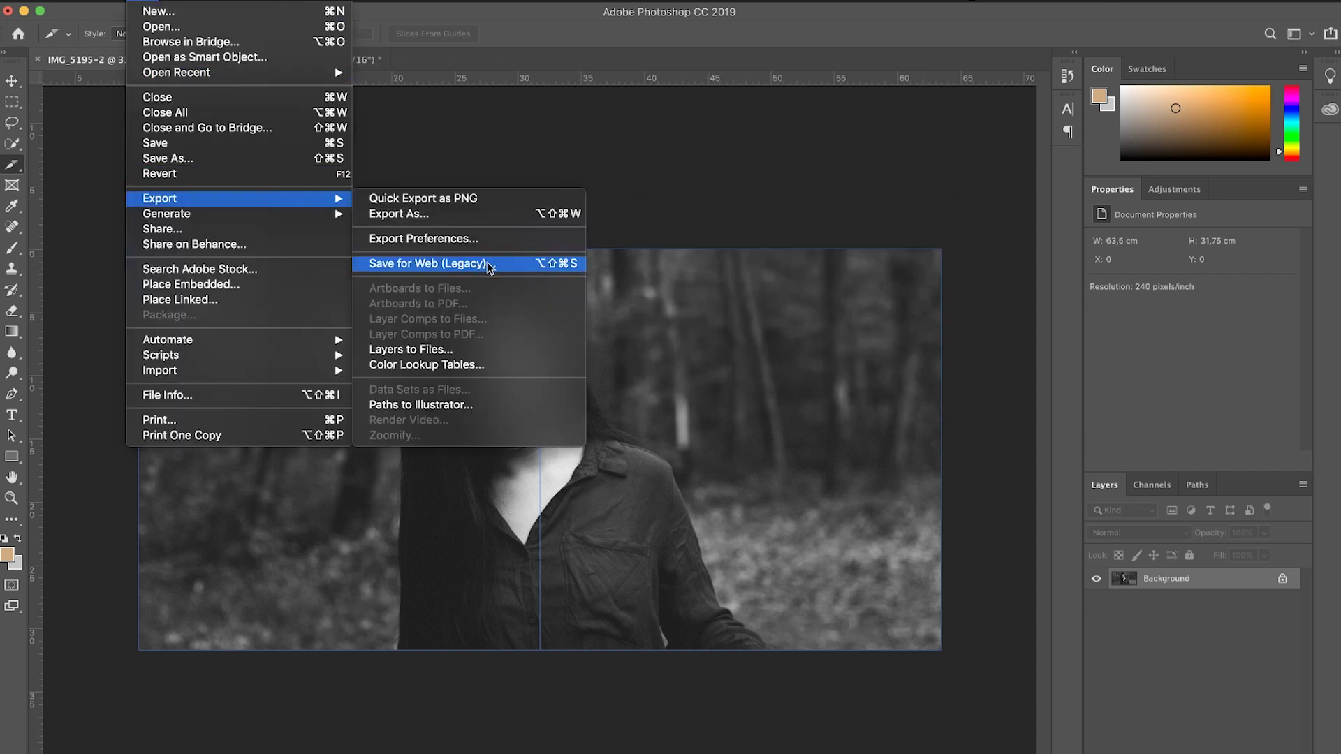
Step: In Save for Web at 25% preview, keep JPEG as the format for both slices
left_click(493, 268)
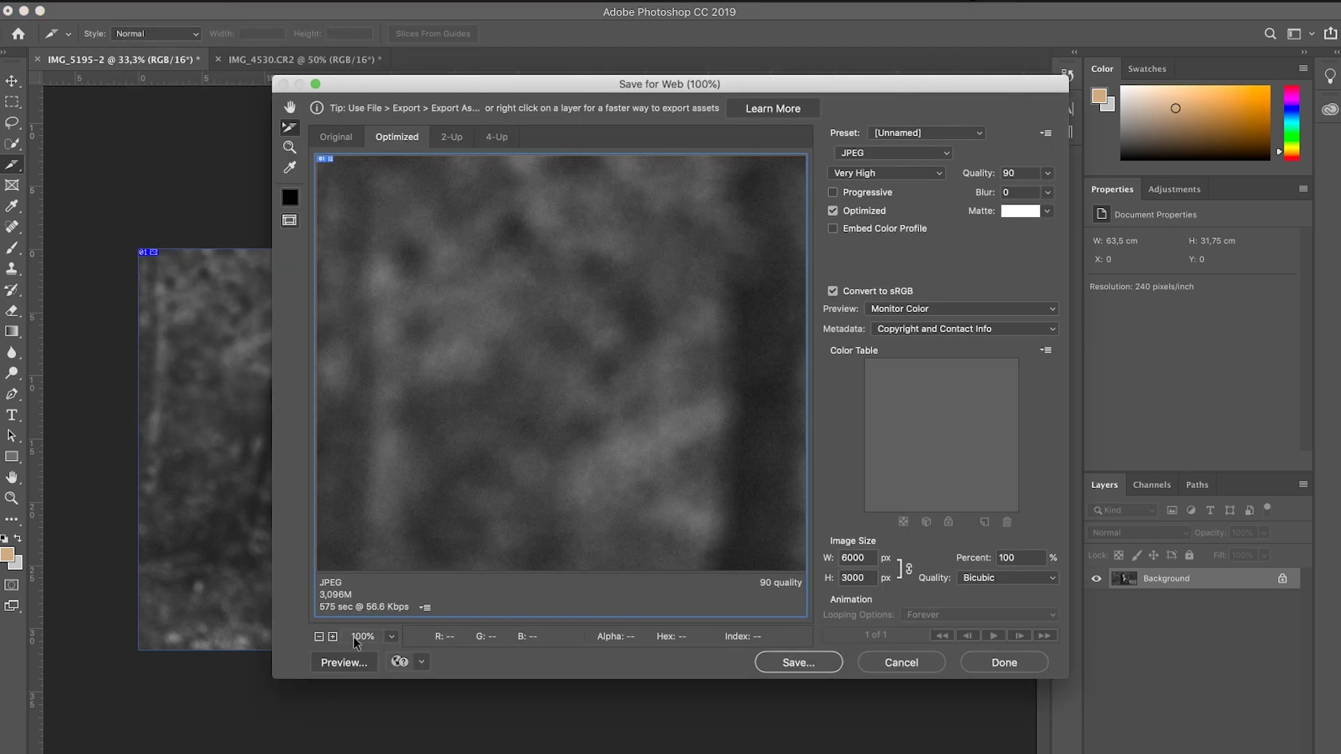
left_click(392, 636)
left_click(429, 553)
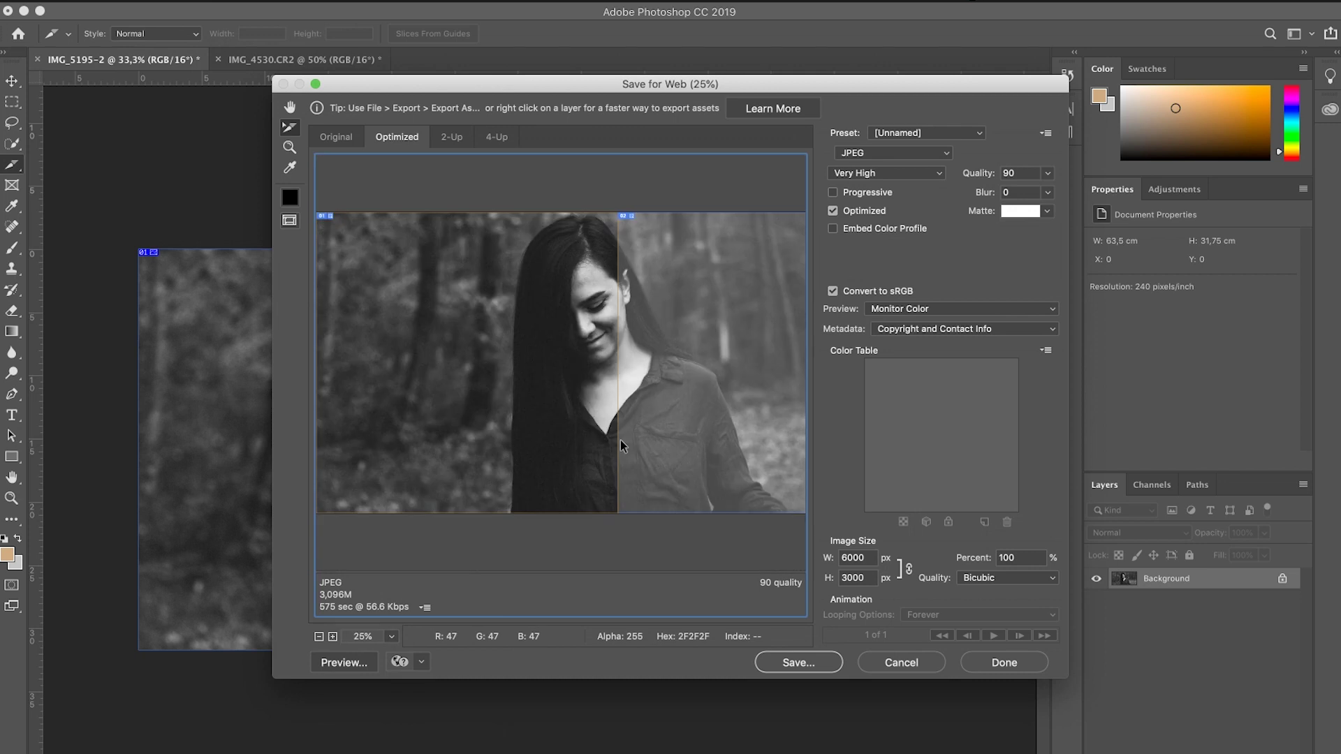
left_click(944, 154)
left_click(934, 152)
left_click(680, 299)
left_click(909, 152)
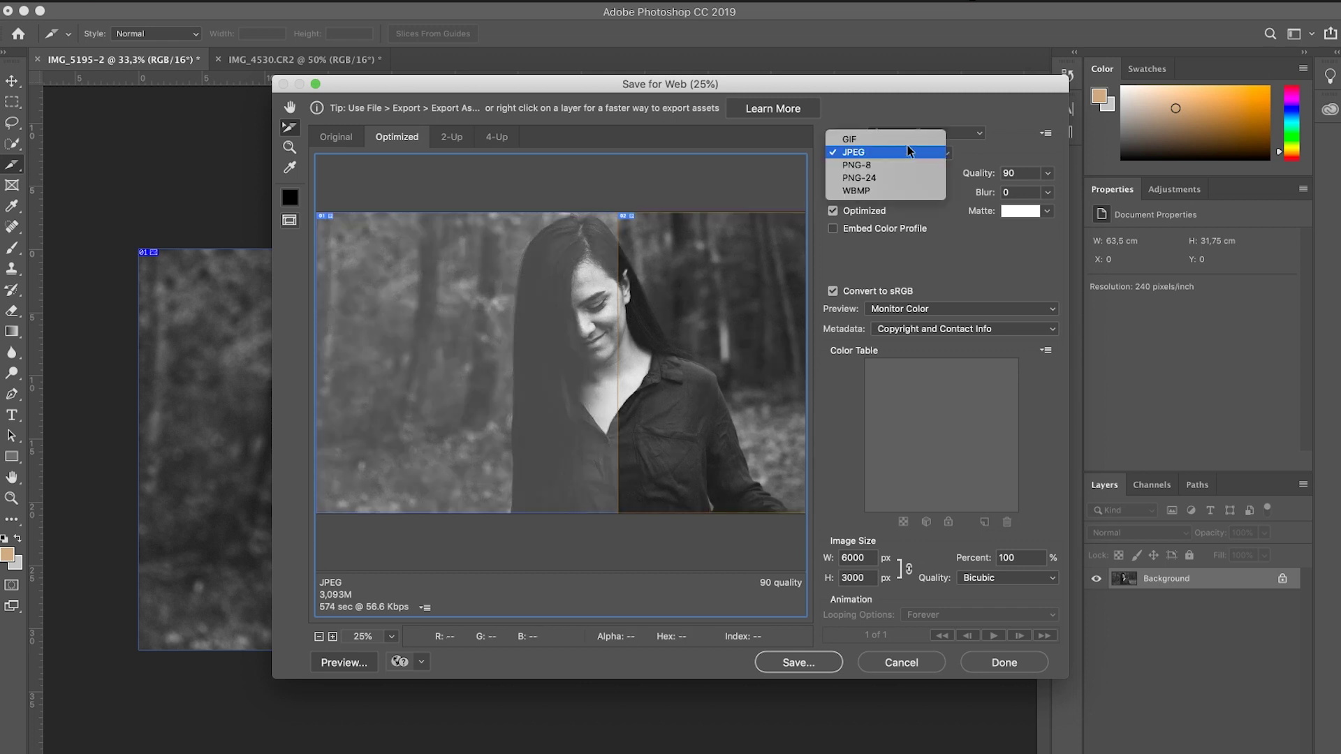
left_click(907, 138)
left_click(909, 155)
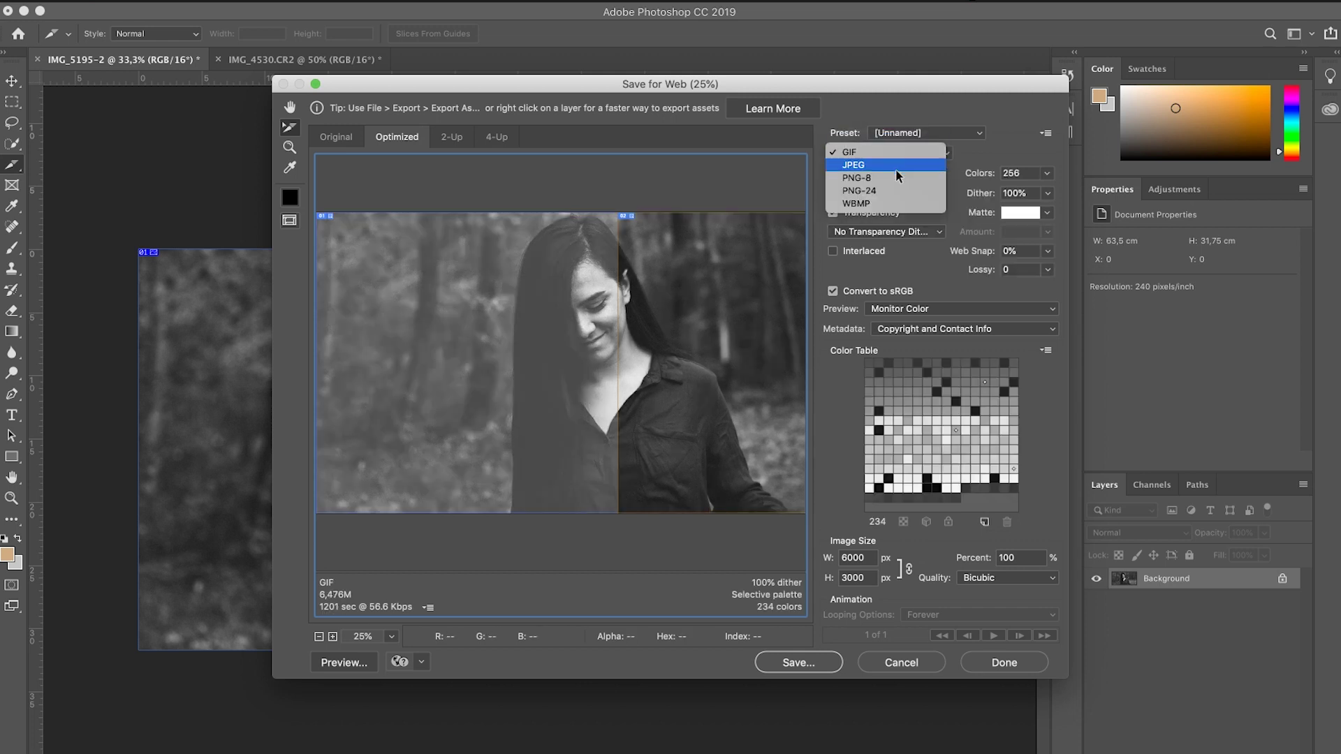
Step: Save all slices as IMG_5195-2_01.jpg and IMG_5195-2_02.jpg and preview both files
left_click(796, 667)
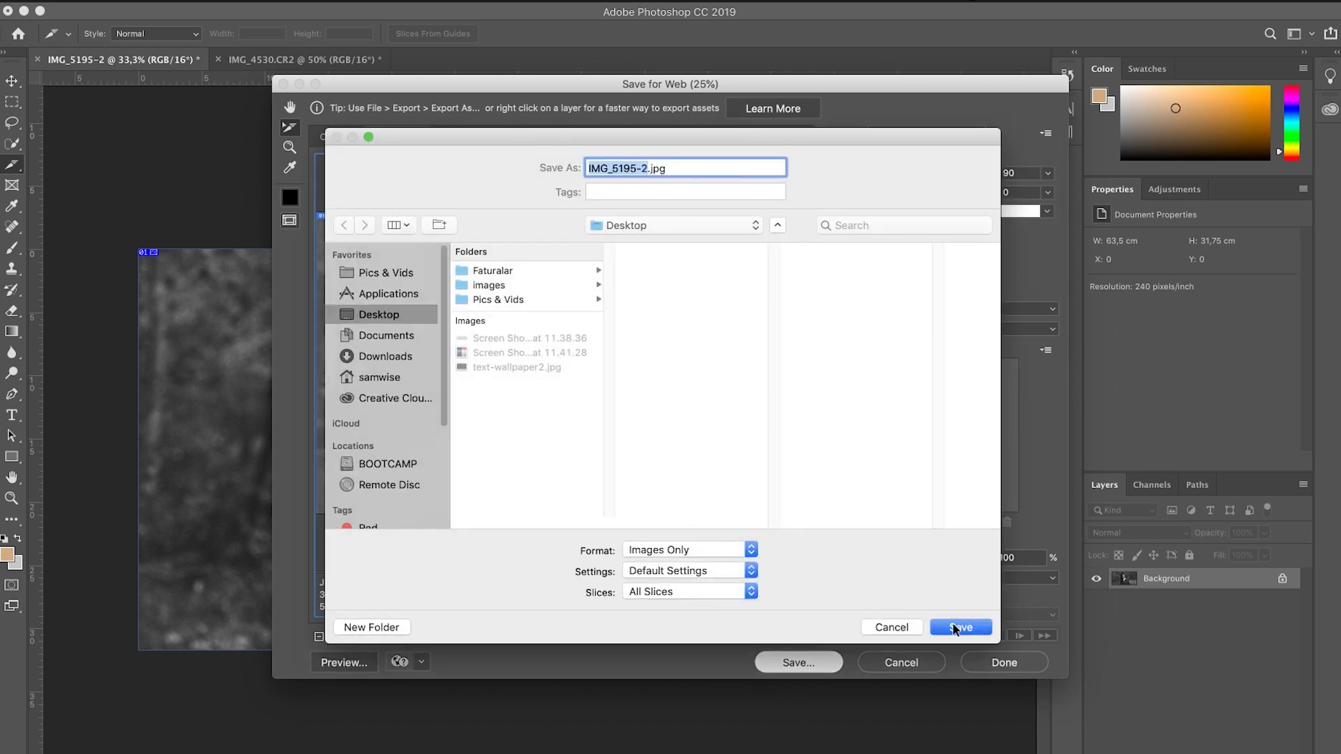
left_click(955, 628)
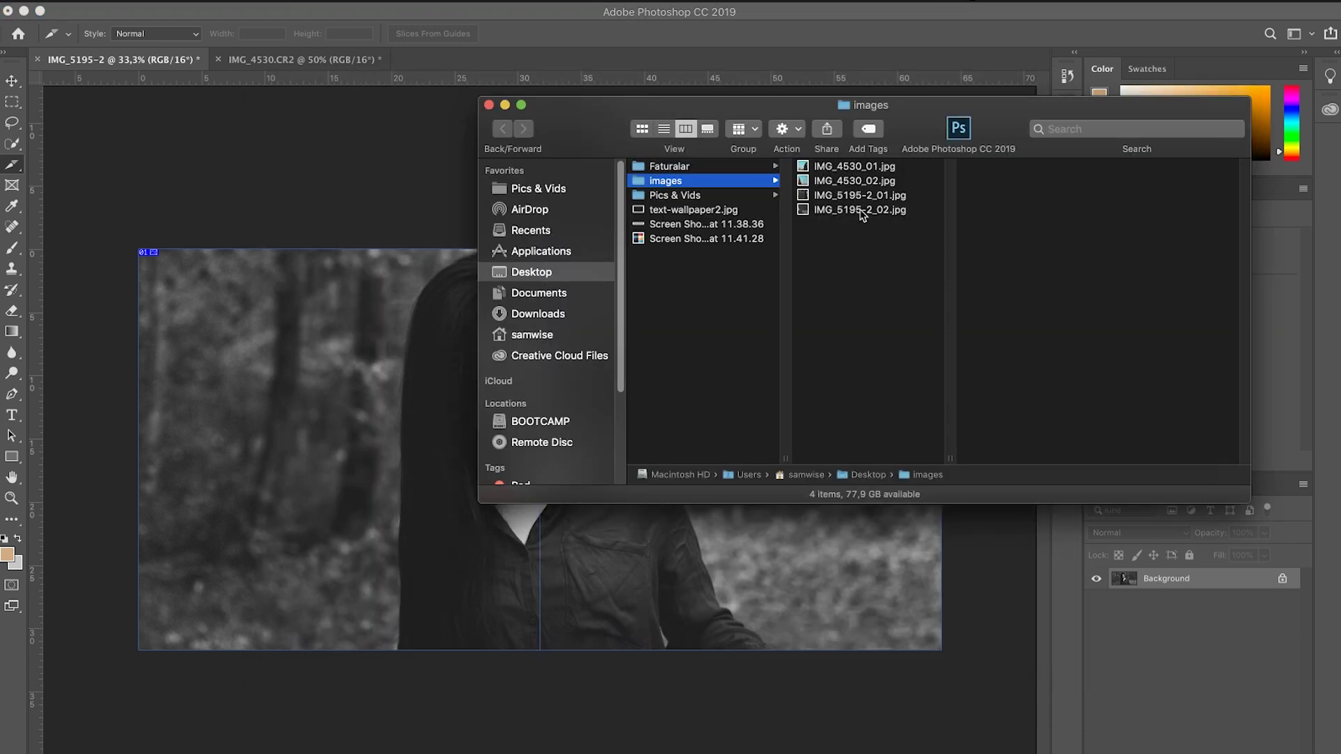
left_click(859, 198)
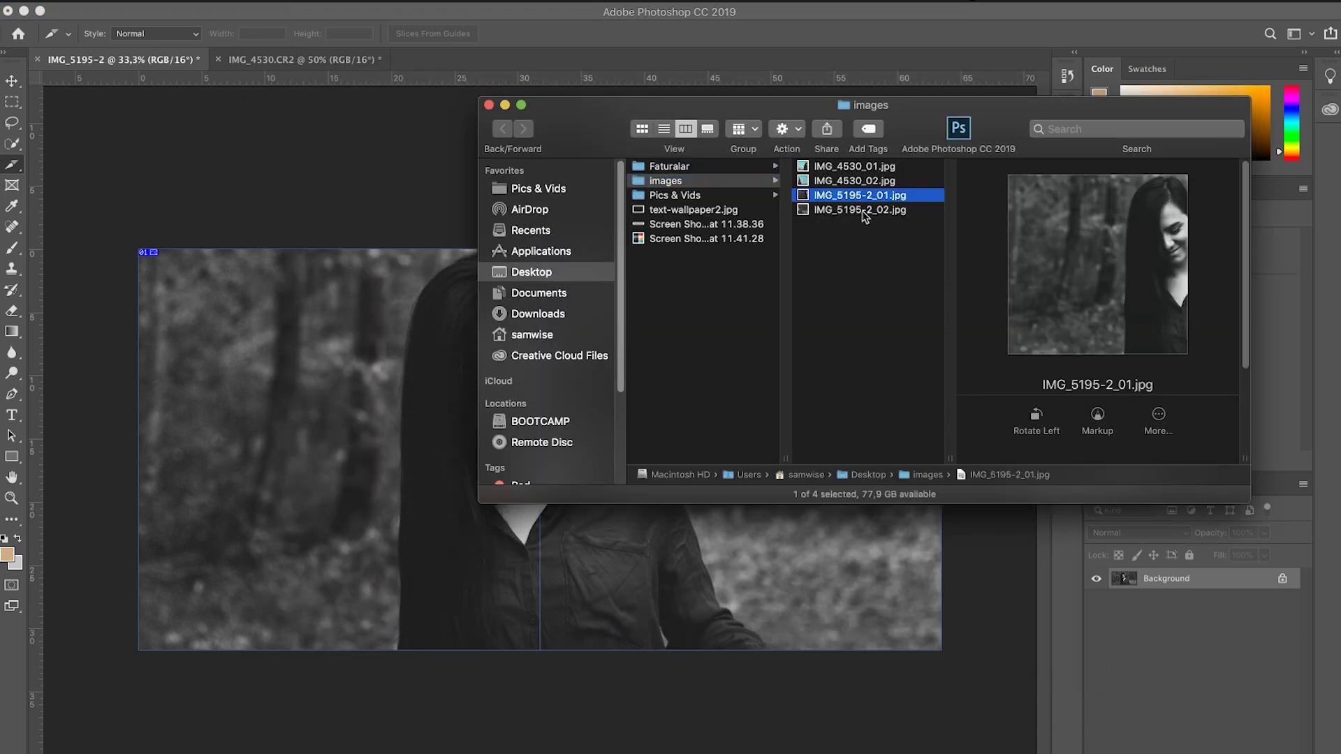
key("Down")
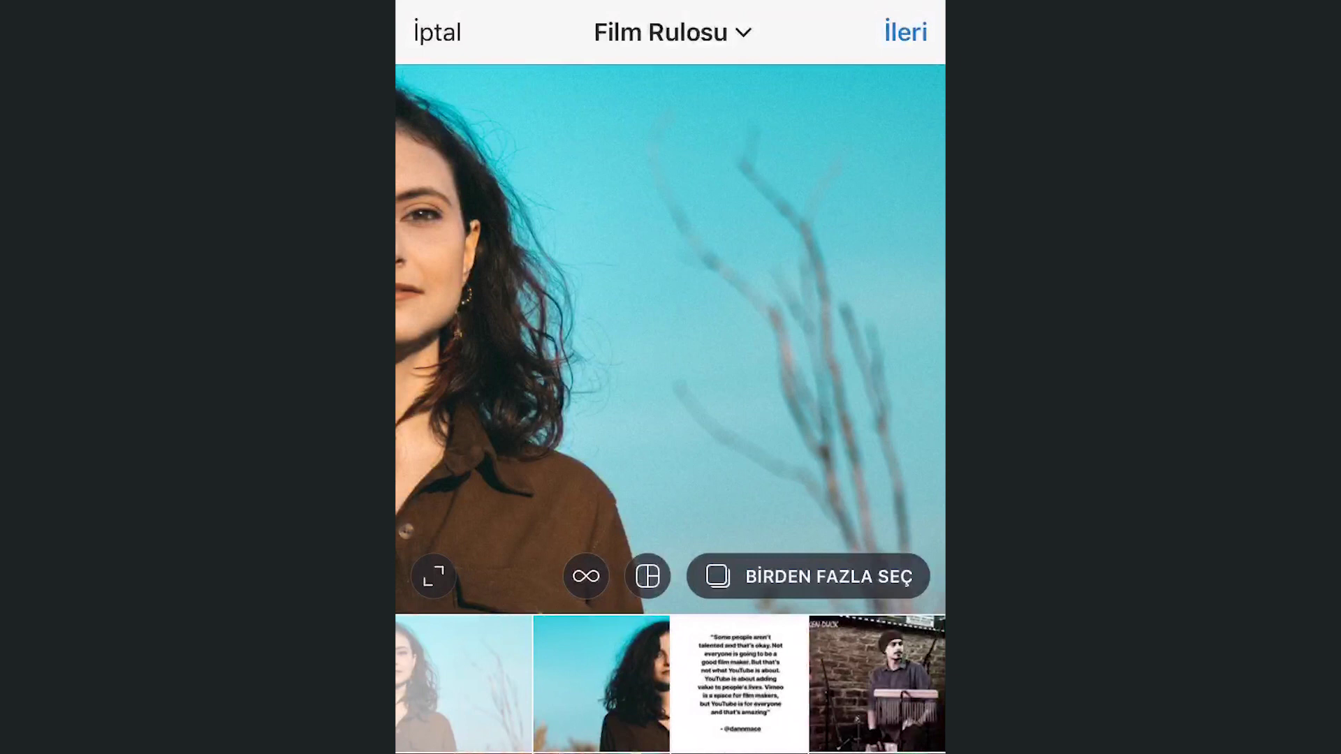
Step: Multi-select the sky portrait's left half, then its right half, and continue to filters
left_click(808, 576)
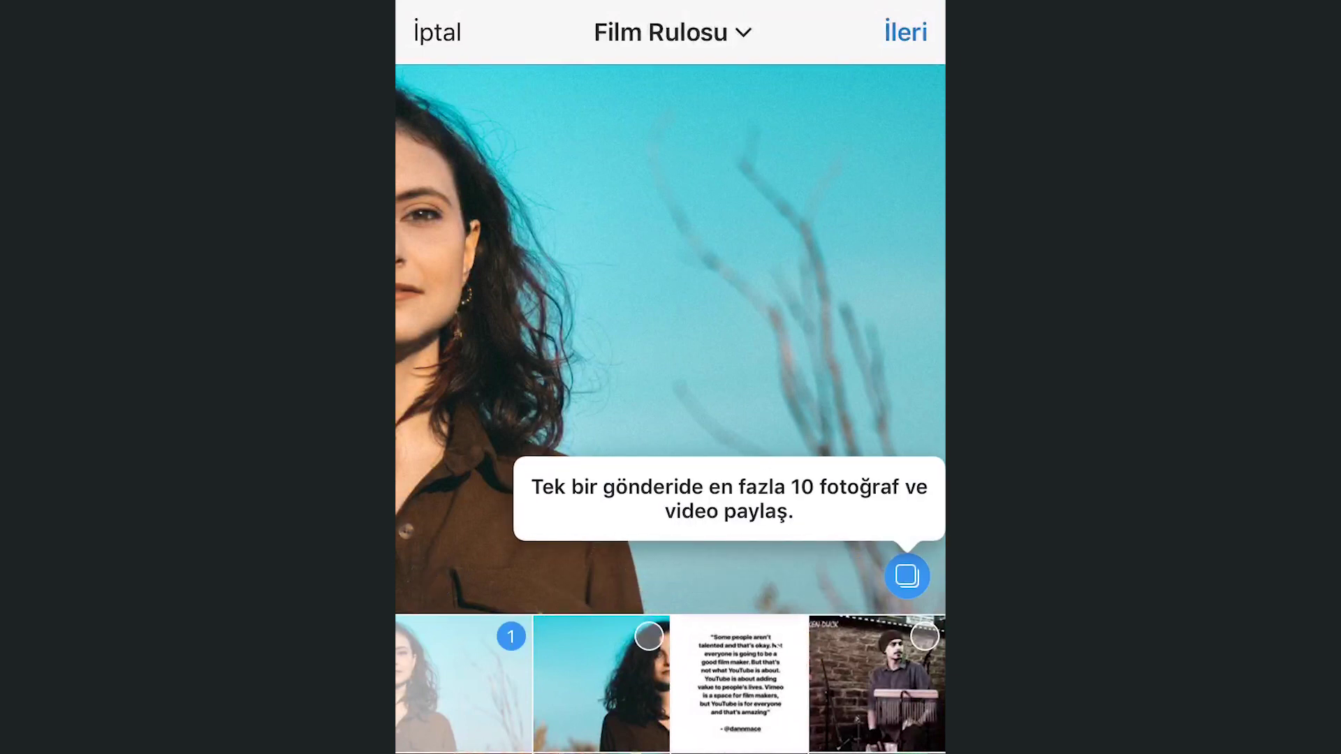
left_click(510, 636)
left_click(649, 636)
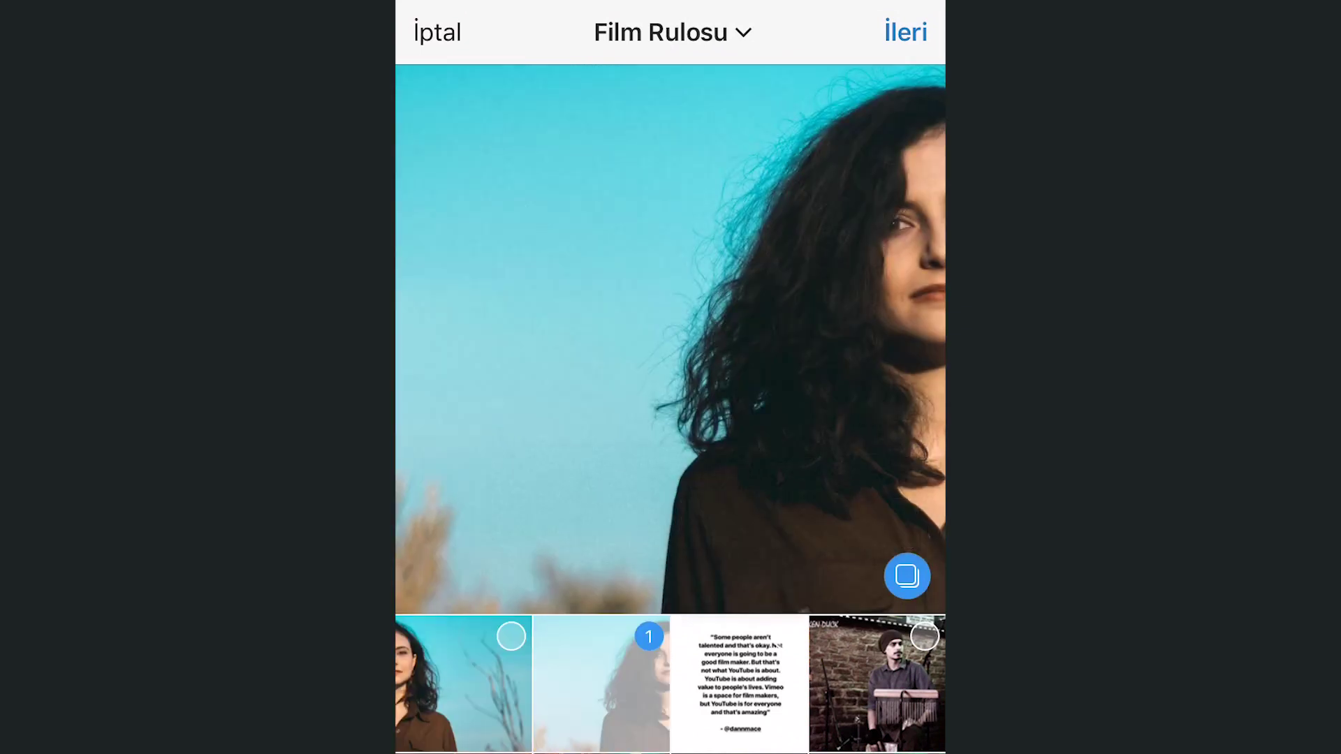
left_click(510, 636)
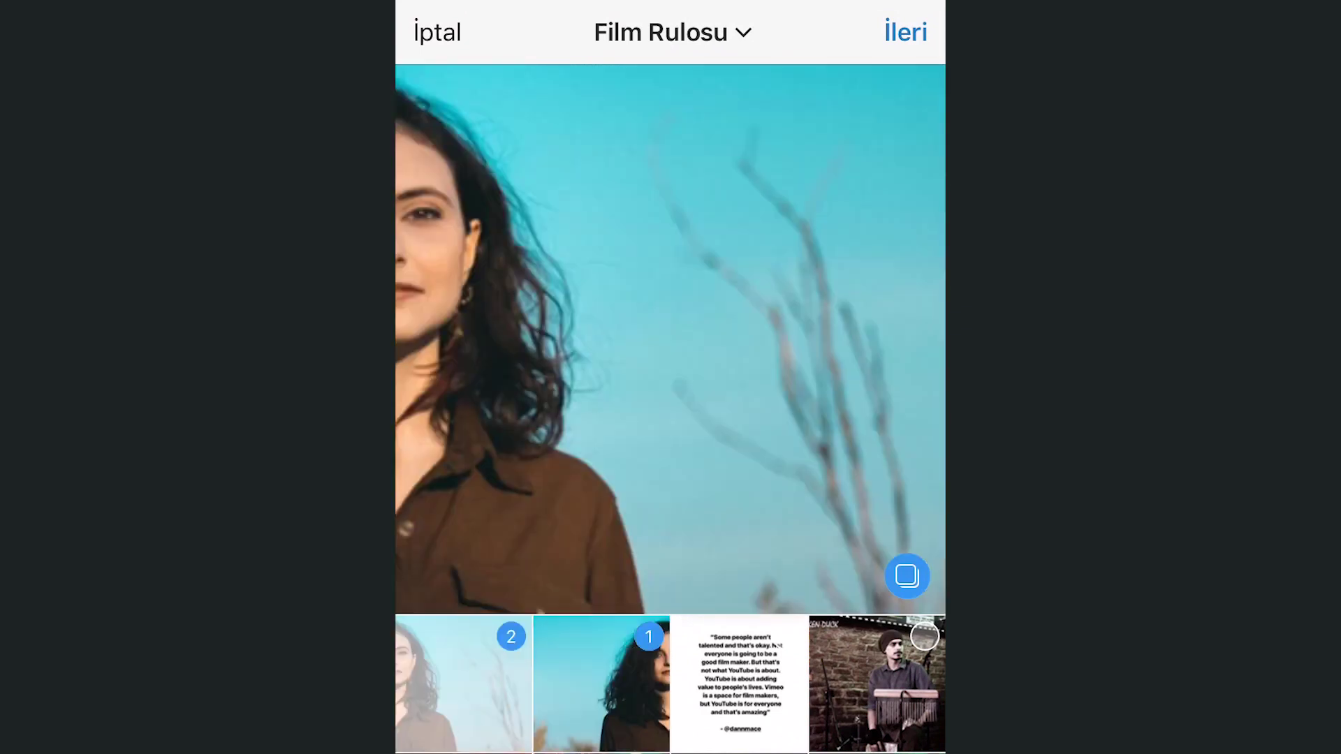
left_click(510, 636)
left_click(649, 636)
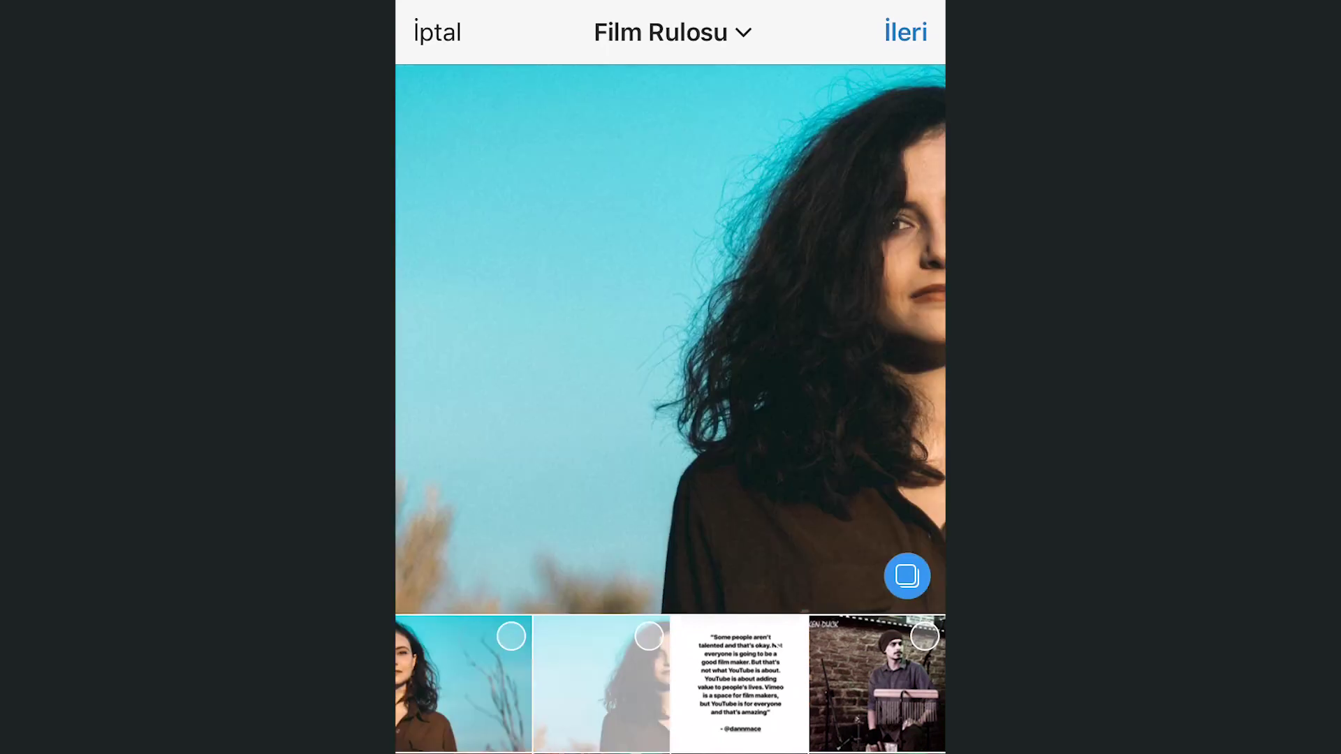
left_click(648, 636)
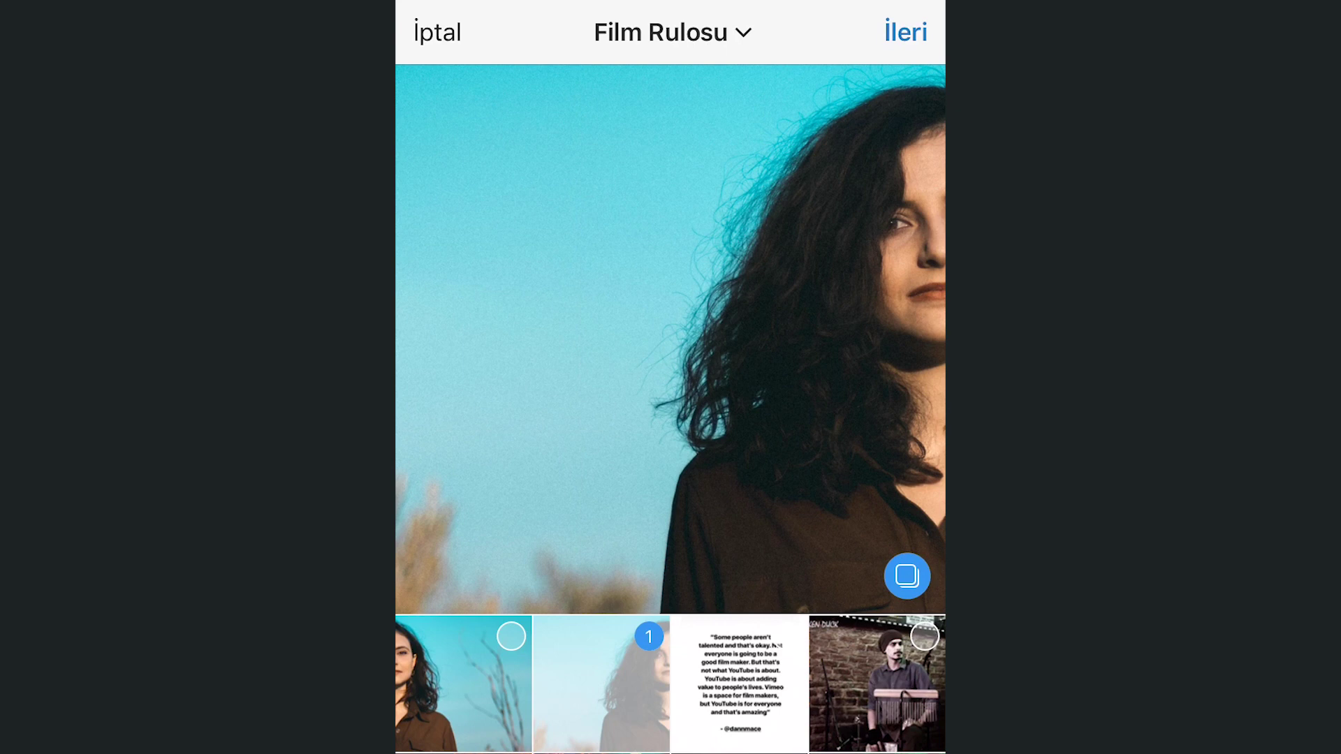
left_click(510, 636)
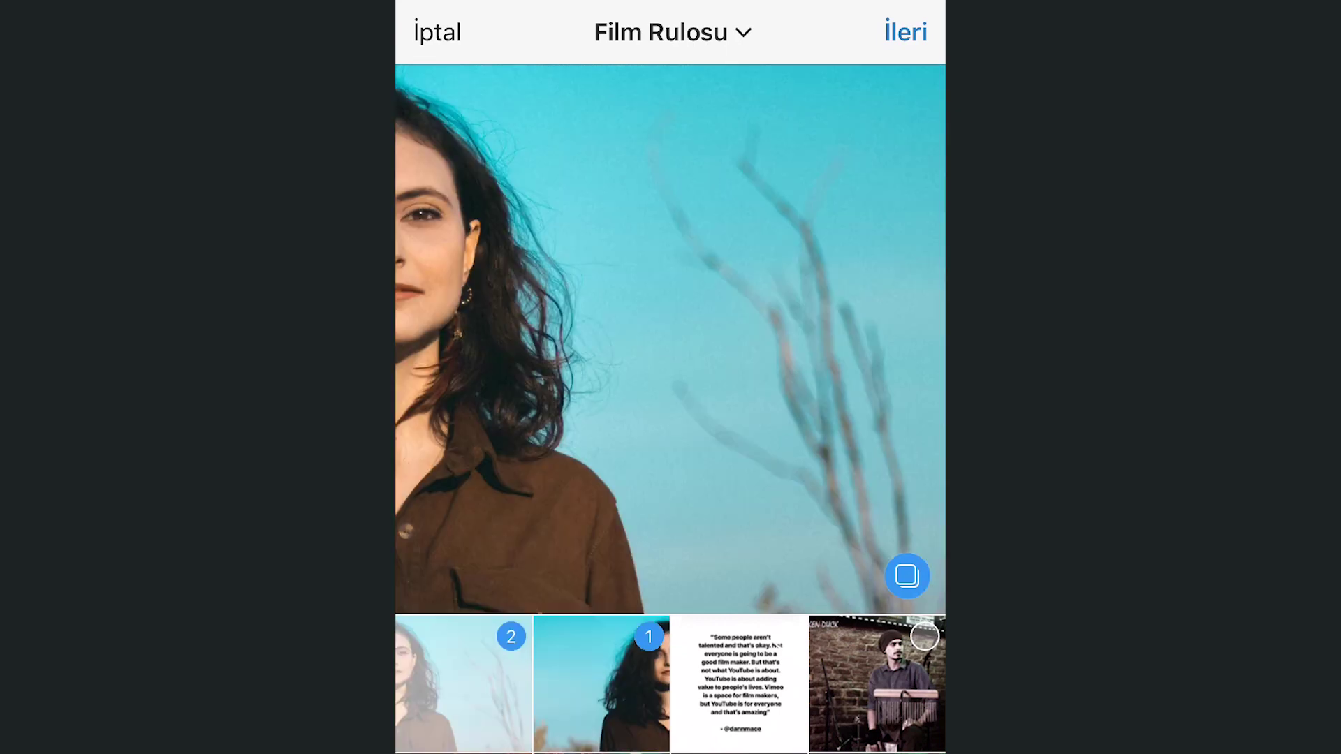
left_click_drag(670, 335, 597, 261)
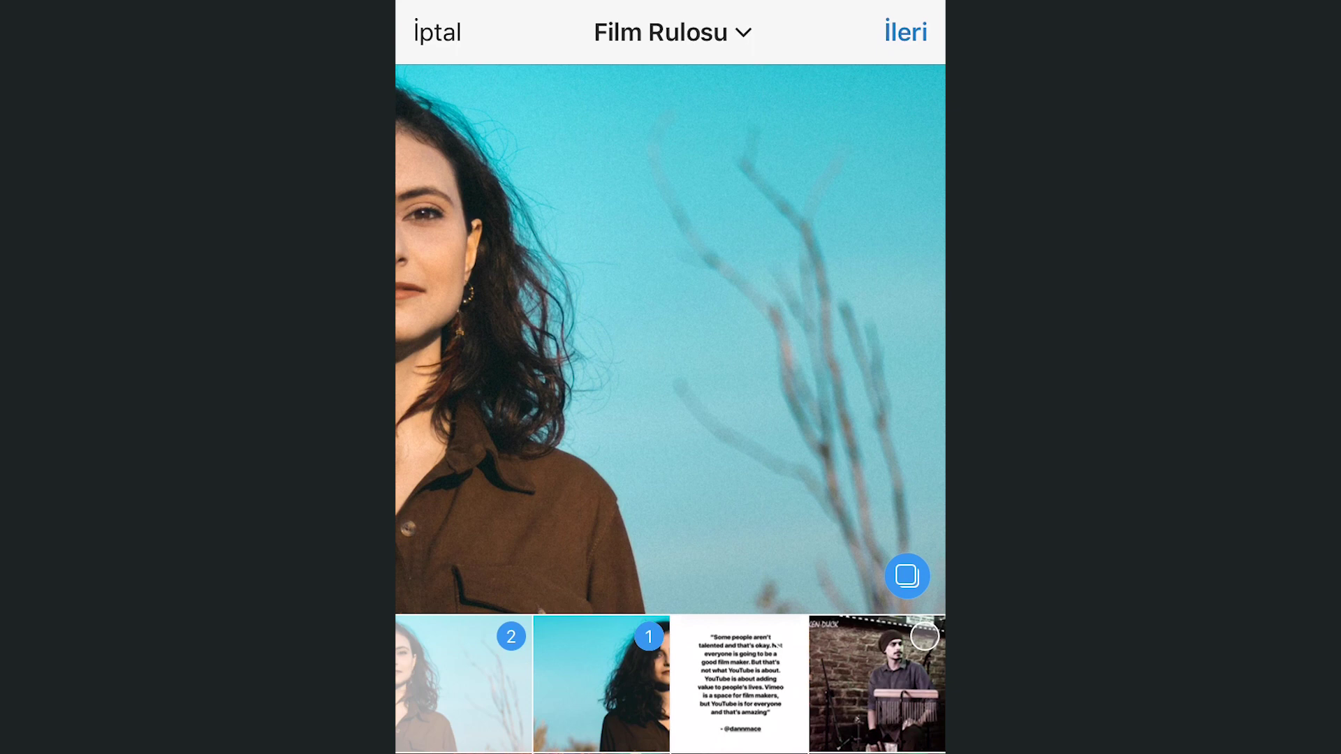
left_click(904, 33)
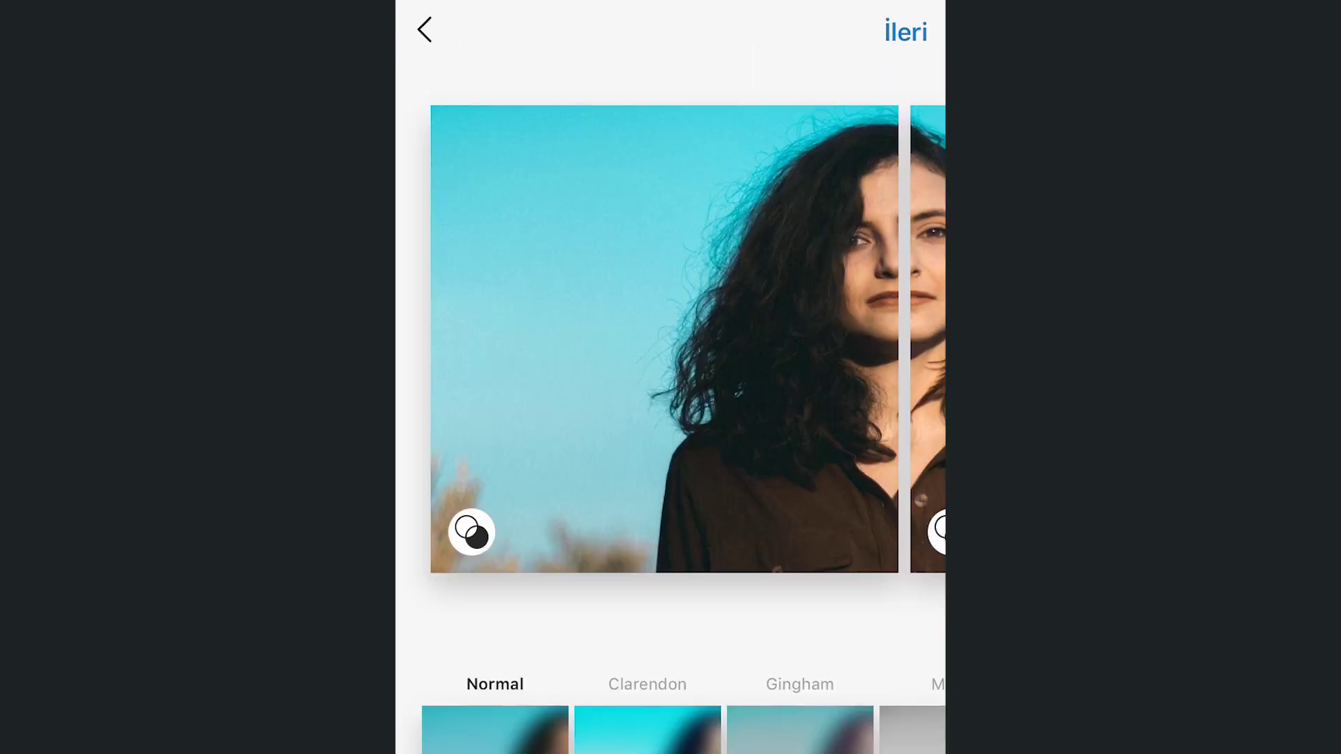
Step: Swipe through both carousel photos, keep the Normal filter, and continue to post details
left_click_drag(803, 339, 489, 339)
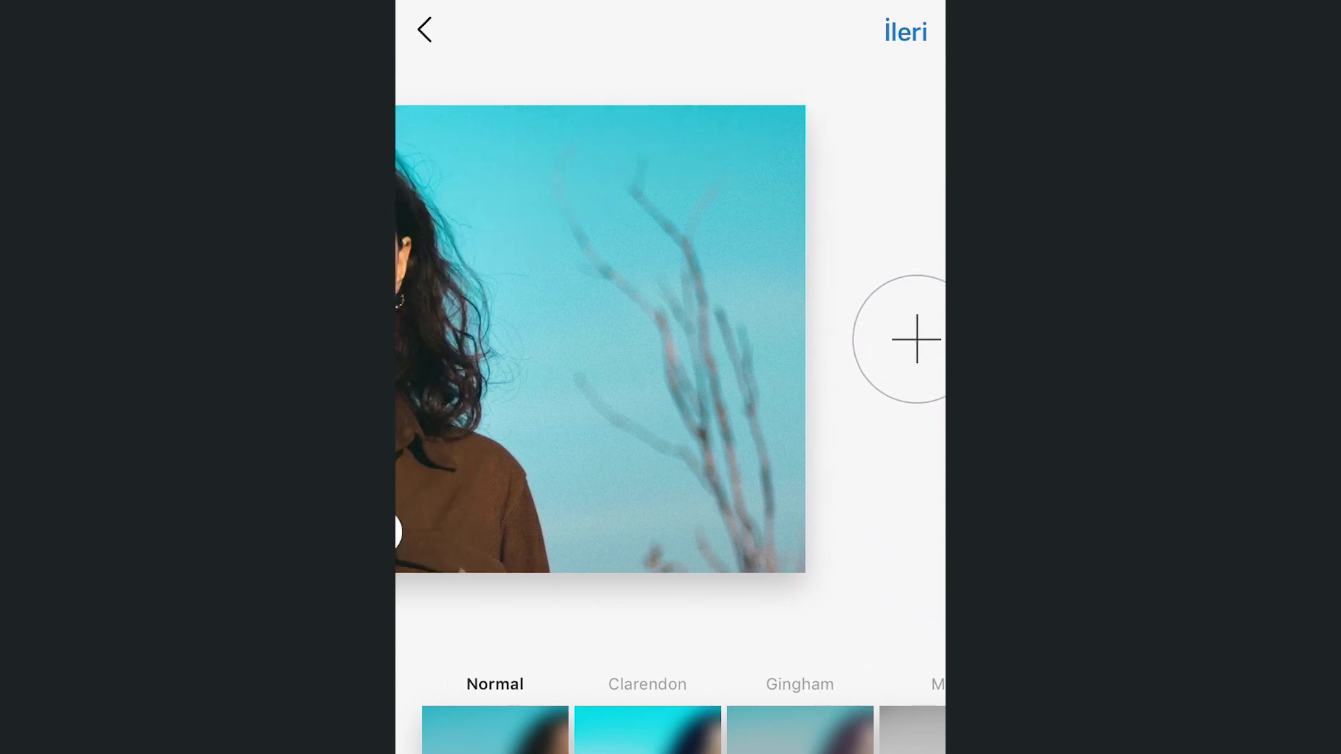
left_click_drag(803, 338, 489, 339)
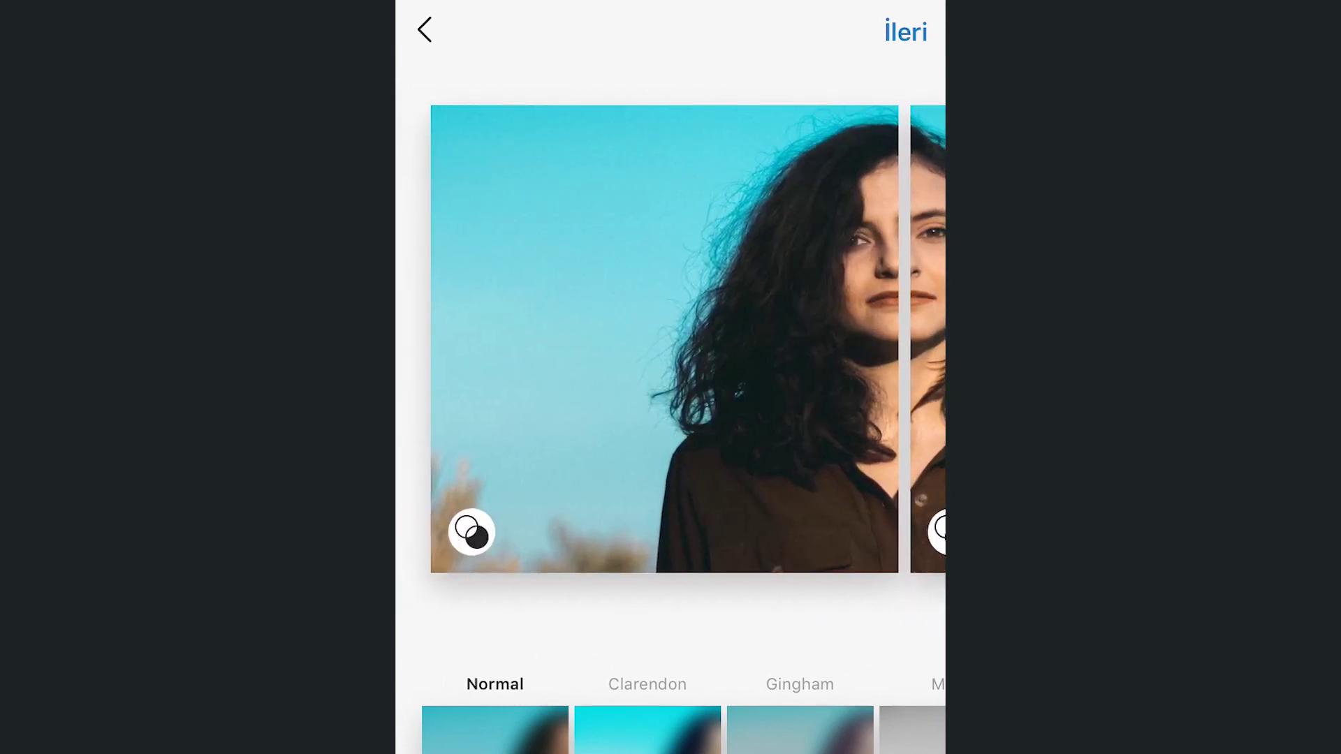
left_click(905, 33)
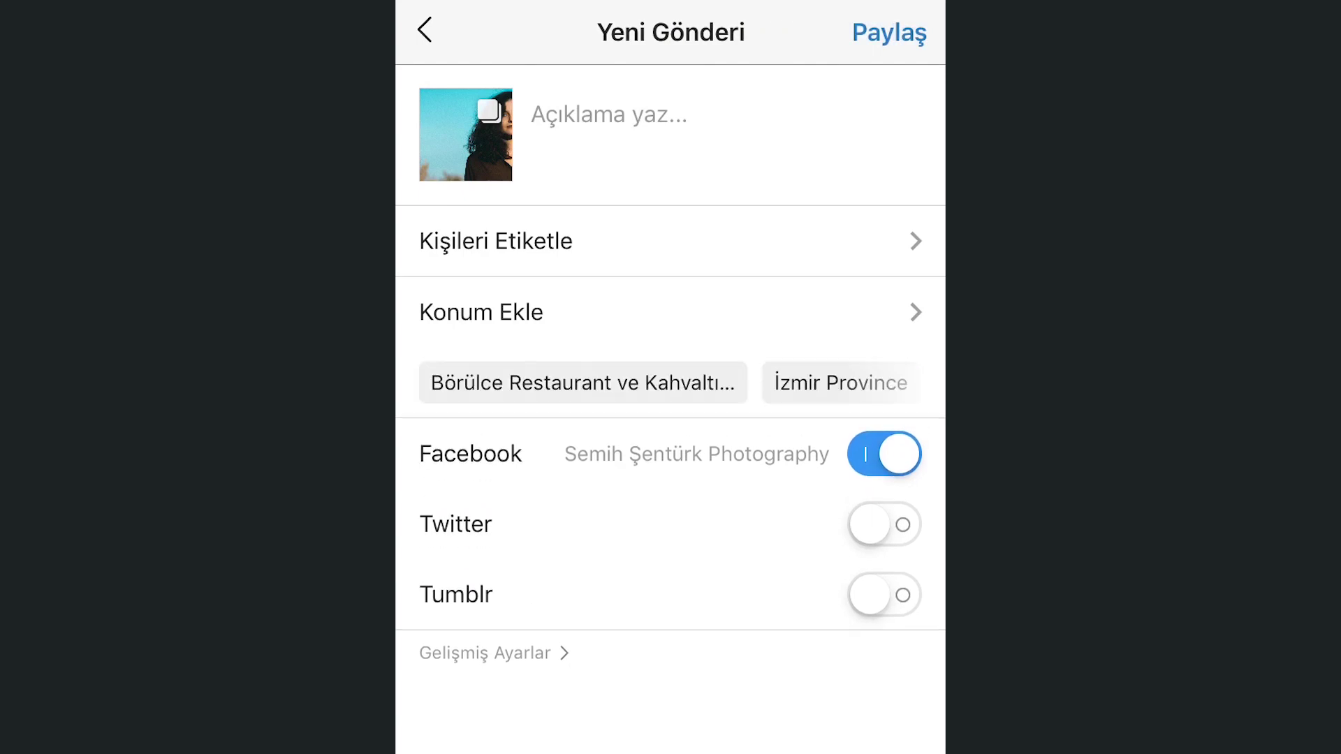
Step: Caption the post 'Açıklama' and share the two-photo carousel
left_click(614, 114)
type("Açıklama")
left_click(884, 33)
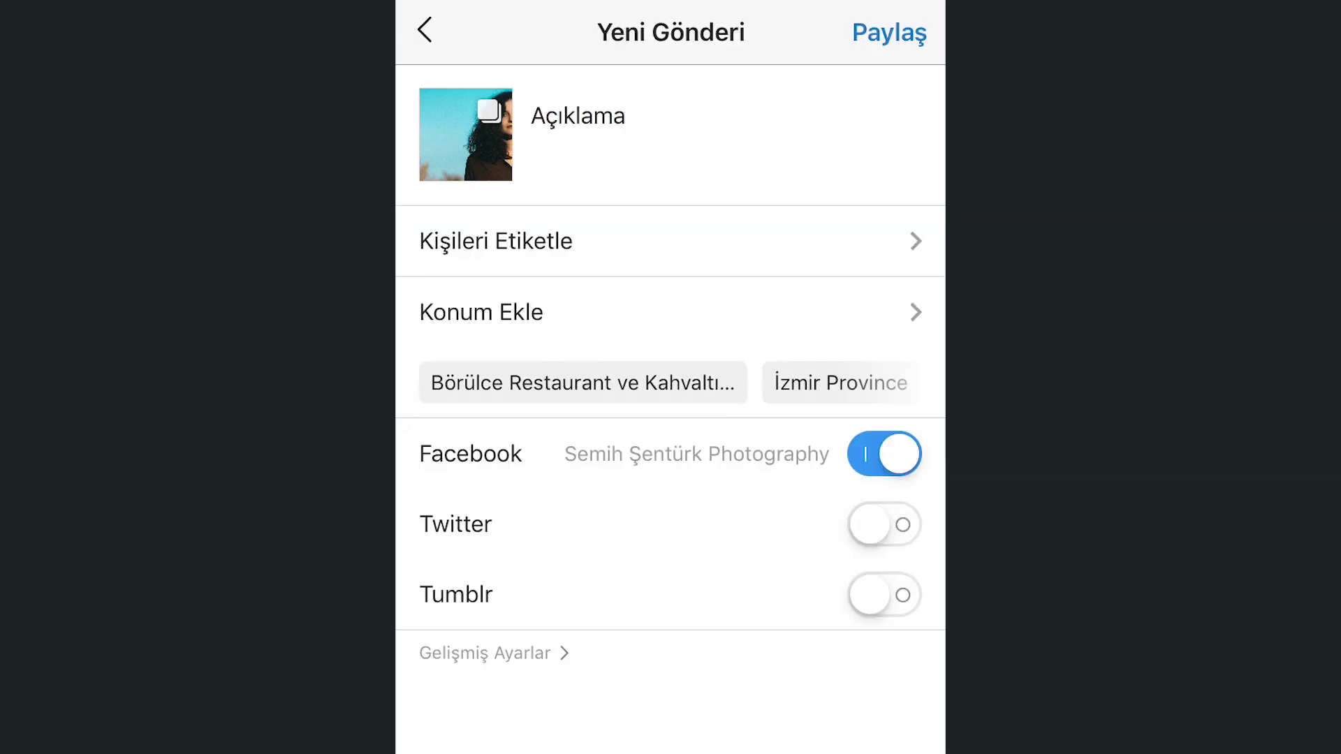
left_click(889, 32)
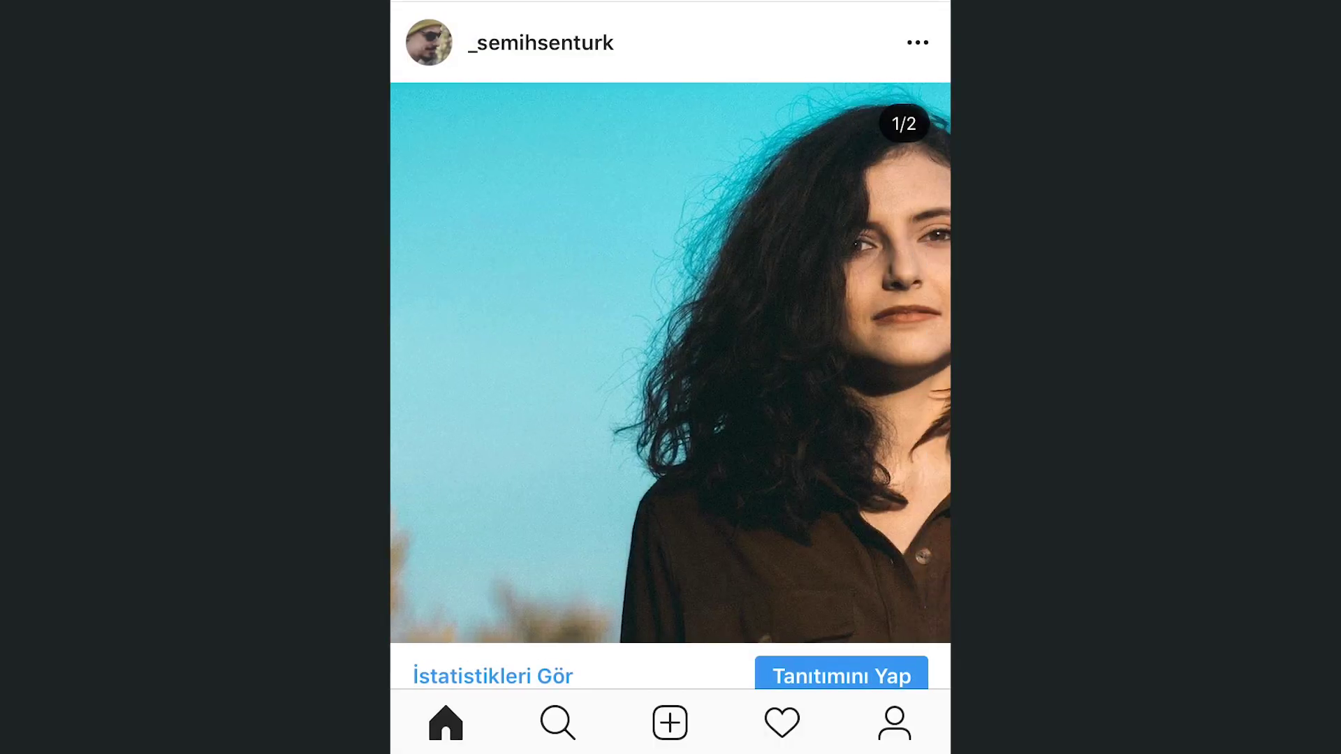